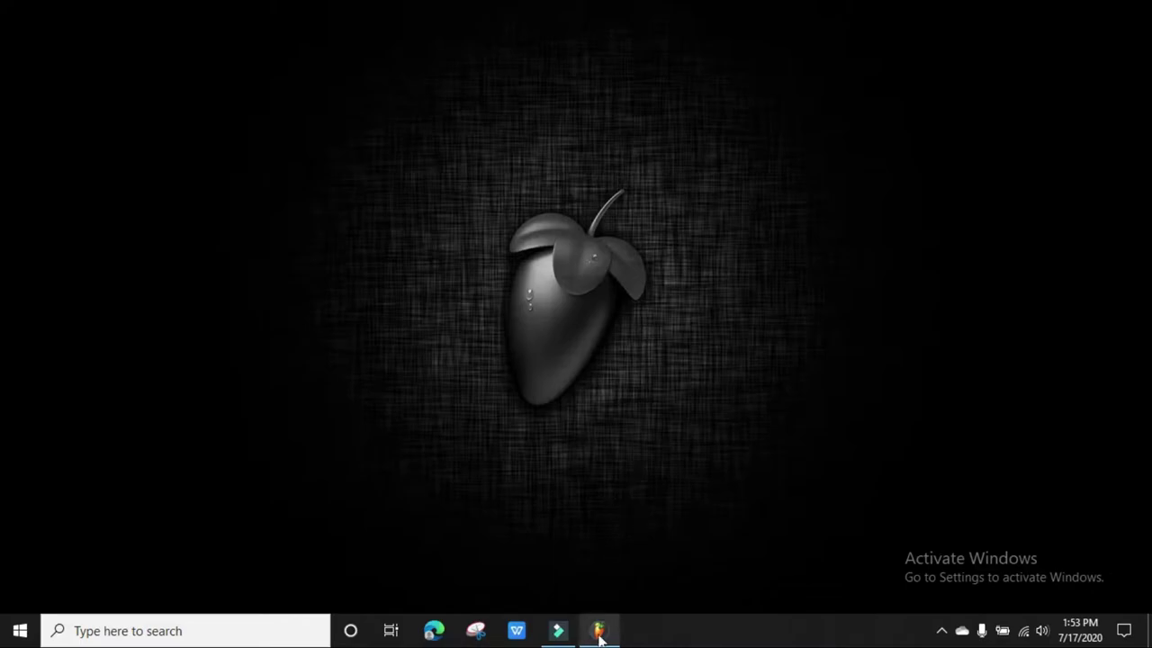
# Switch to the Akala Ko'y Tayo project in FL Studio and show the whole arrangement in the playlist.
pyautogui.moveTo(600, 636)
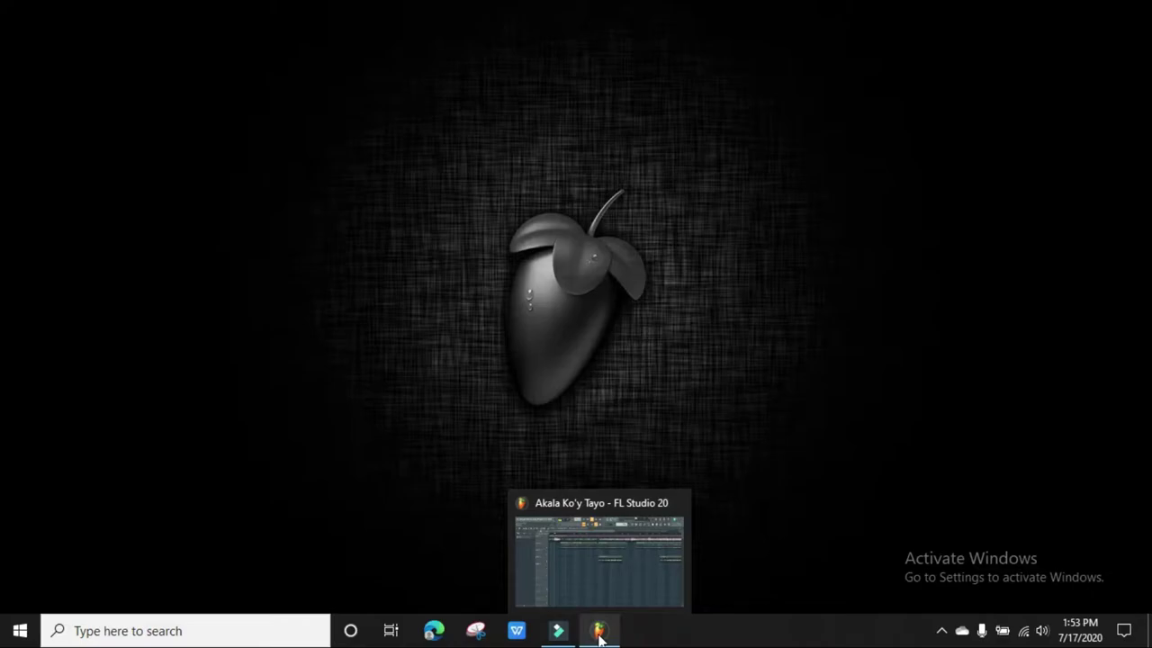
pyautogui.click(601, 633)
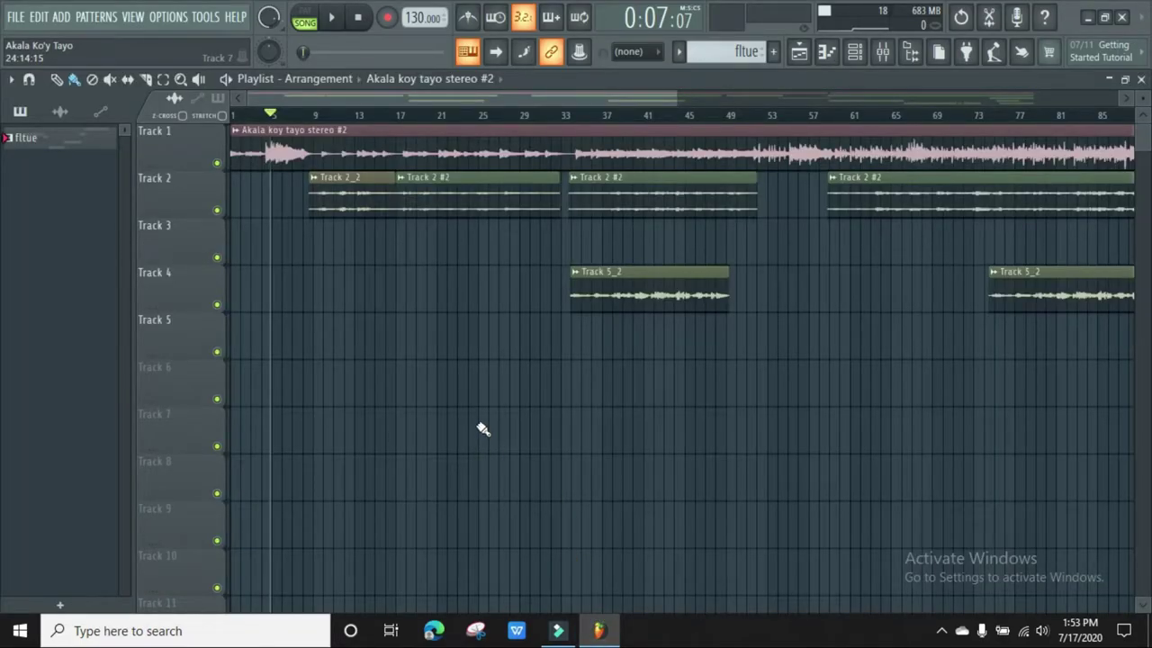
pyautogui.scroll(-2, 390, 401)
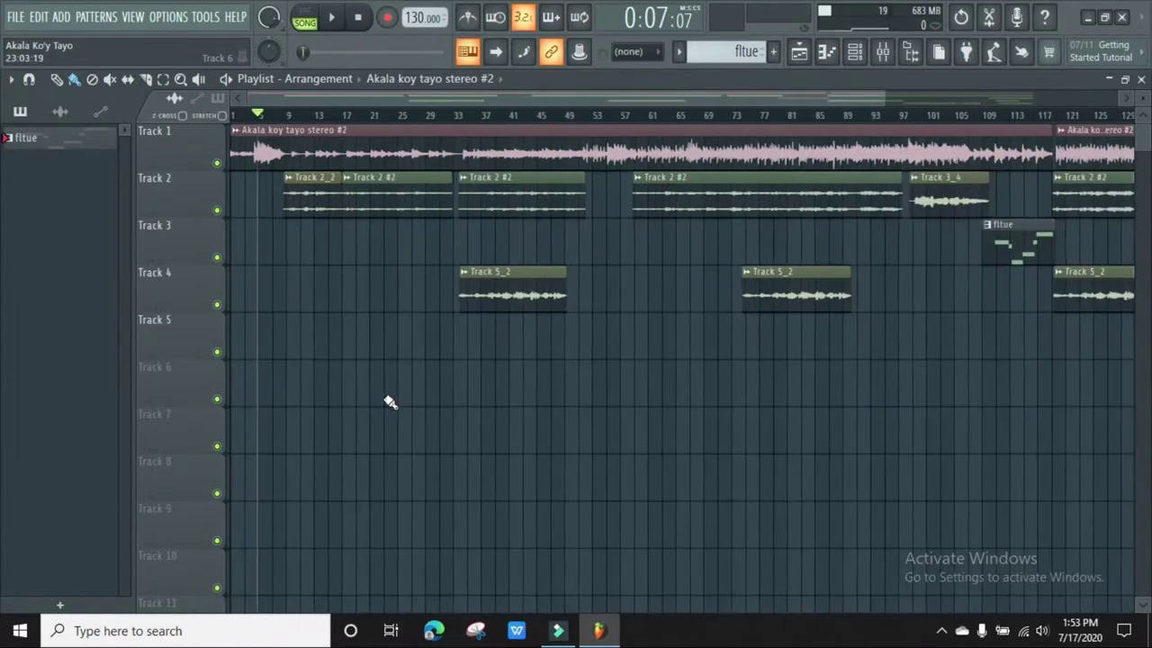
pyautogui.scroll(-2, 278, 281)
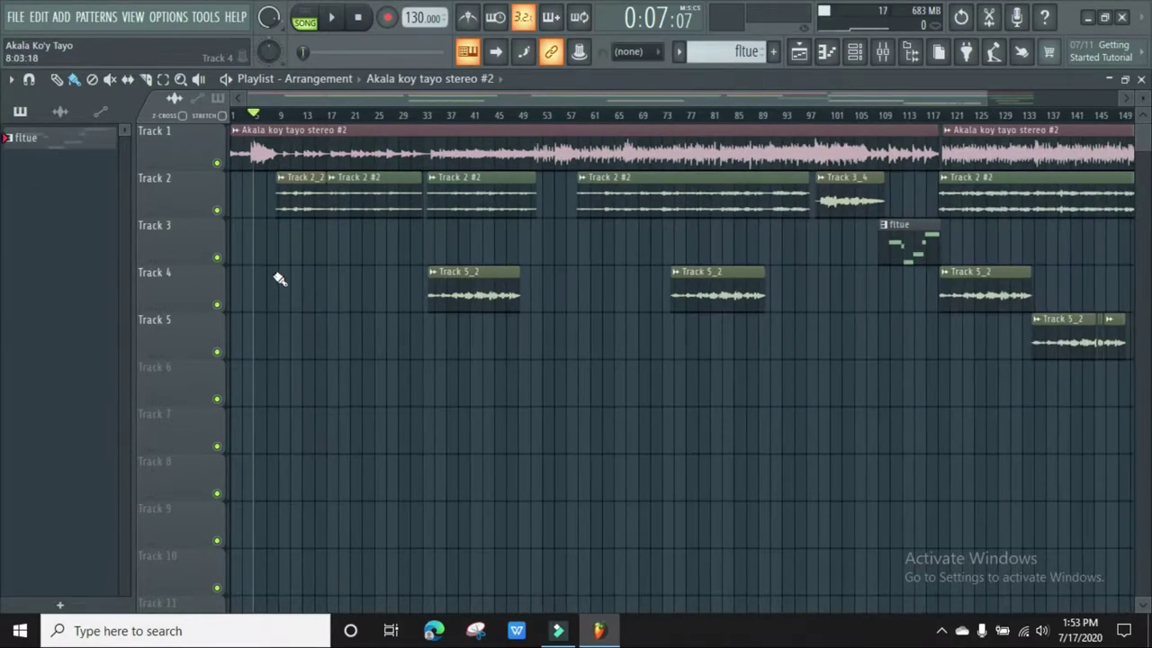
pyautogui.scroll(-1, 281, 279)
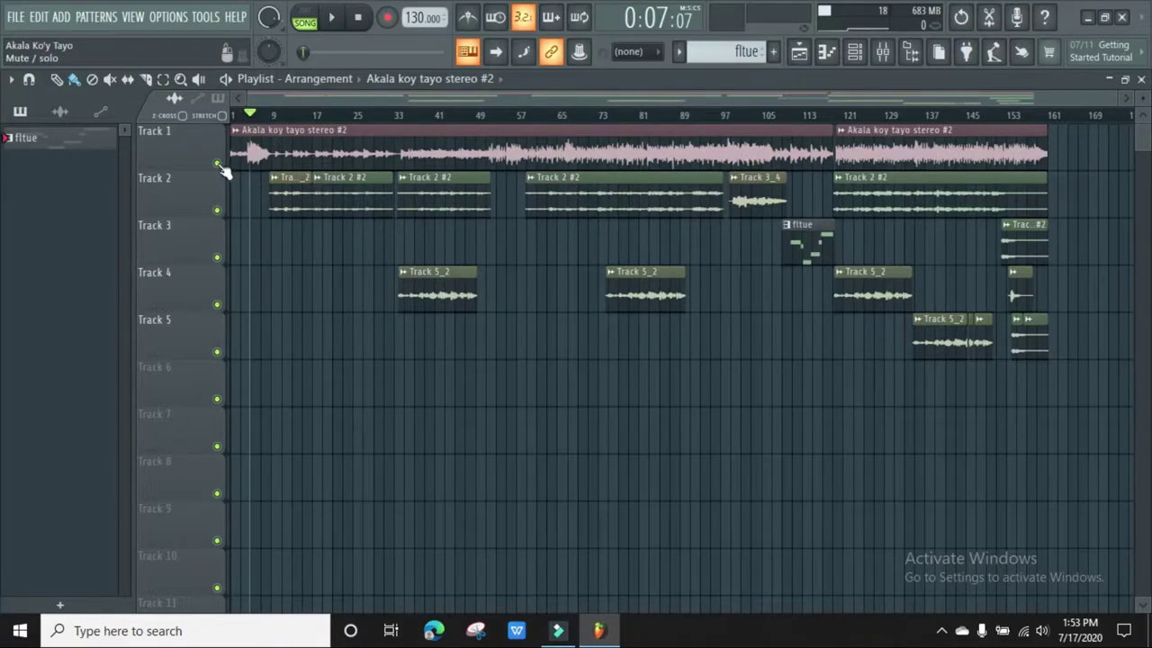
# Play the arrangement from about bar 33 to hear the mix, and stop playback.
pyautogui.moveTo(256, 128)
pyautogui.mouseDown()
pyautogui.moveTo(566, 129)
pyautogui.moveTo(401, 126)
pyautogui.mouseUp()
pyautogui.press('space')
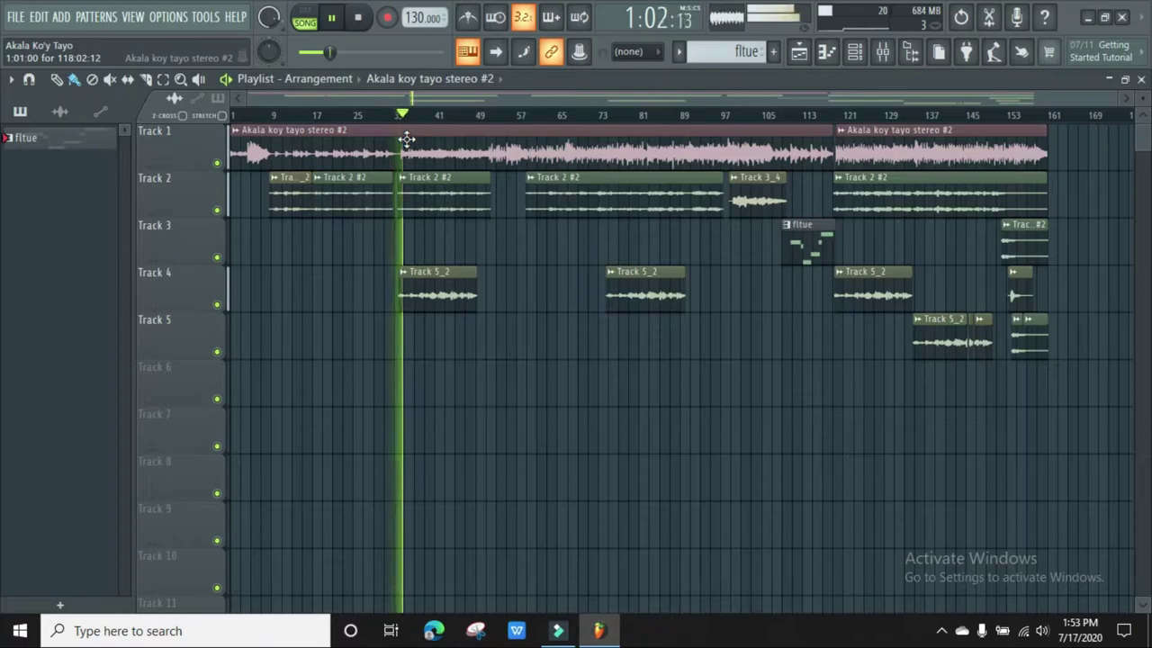
pyautogui.press('XF86AudioRaiseVolume')
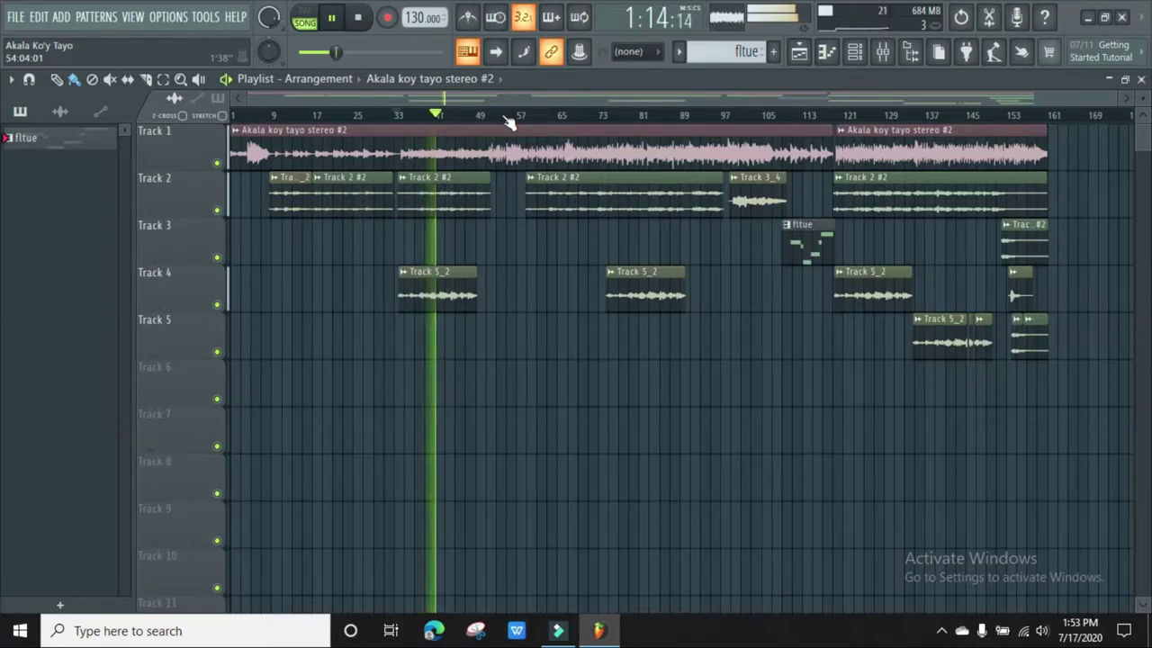
pyautogui.press('space')
# Mute playlist Track 1 and open the mixer.
pyautogui.click(216, 163)
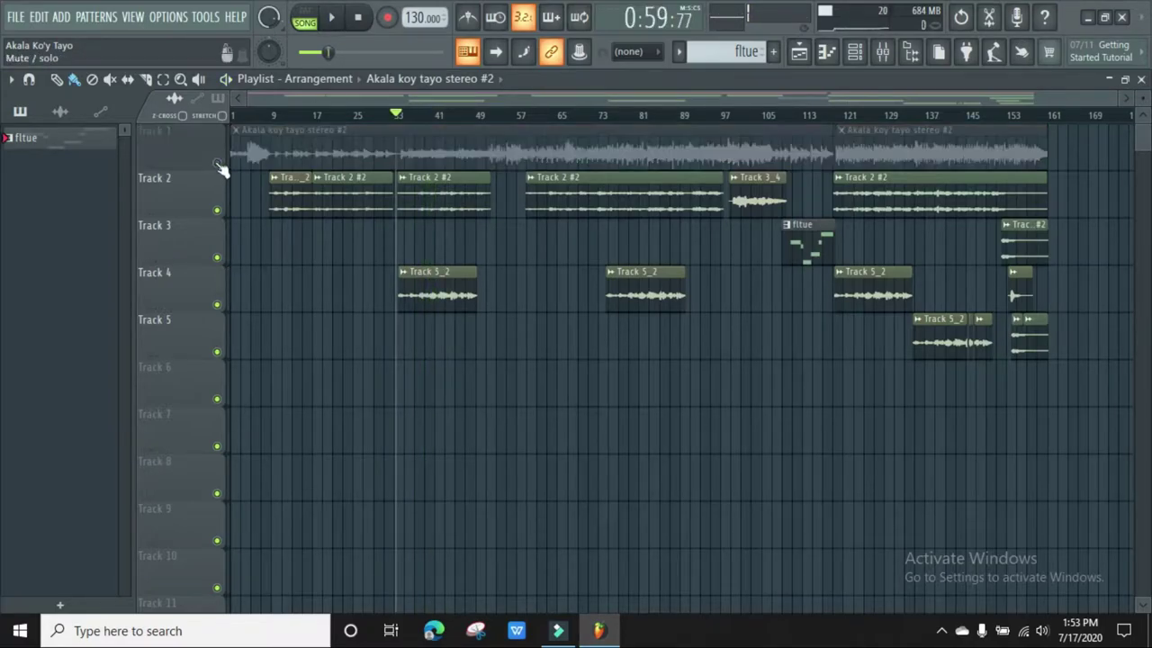
pyautogui.click(857, 52)
pyautogui.click(858, 53)
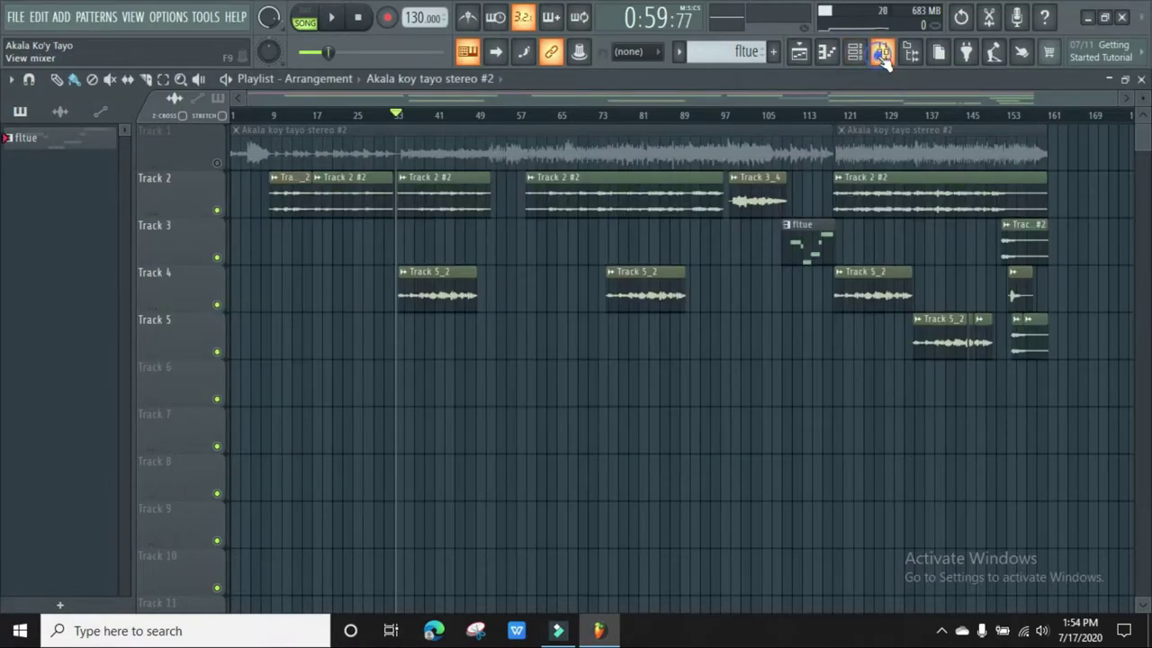
pyautogui.click(882, 52)
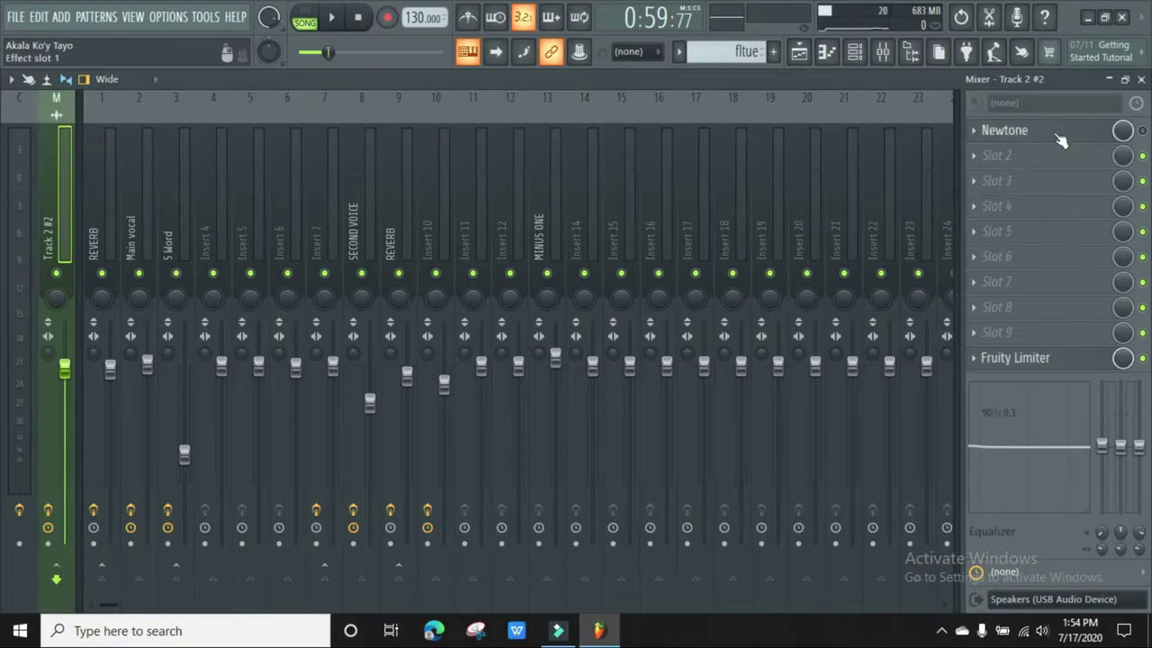
# View the Newtone plugin on the master track at full size and close it.
pyautogui.click(1034, 137)
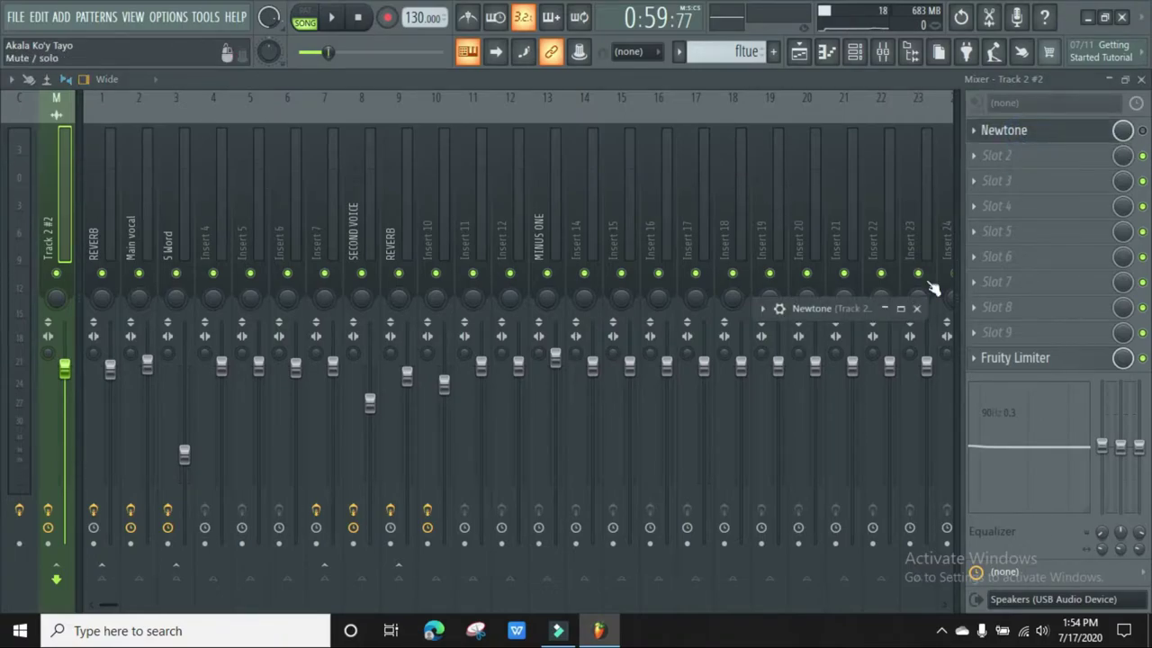
pyautogui.click(901, 308)
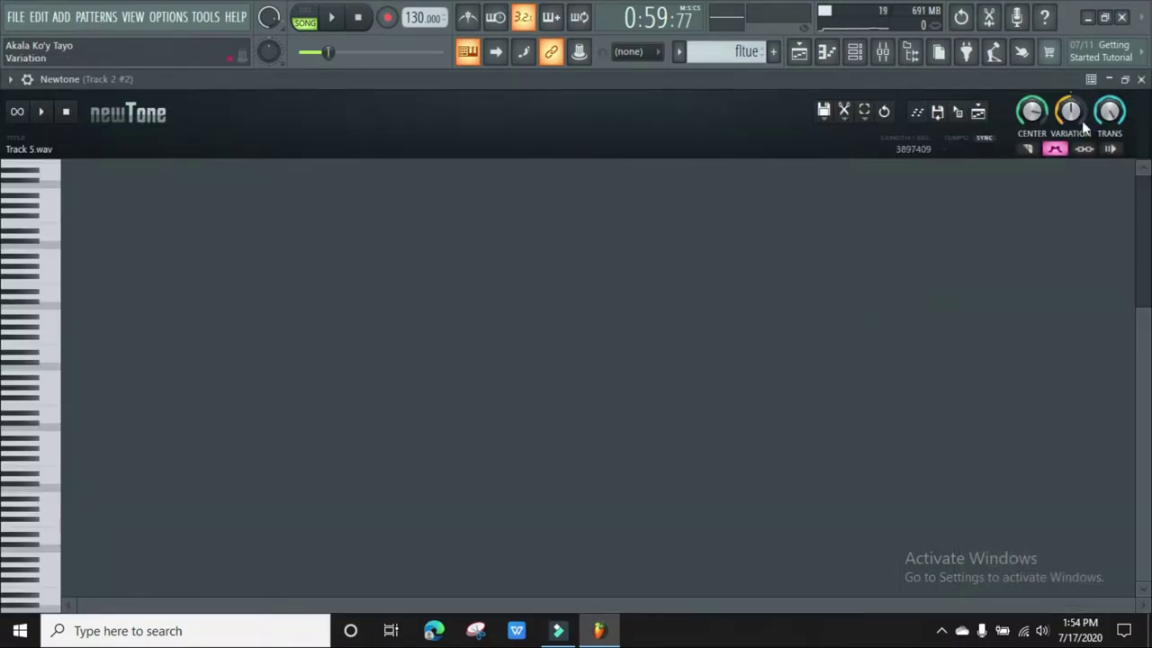
pyautogui.click(1141, 79)
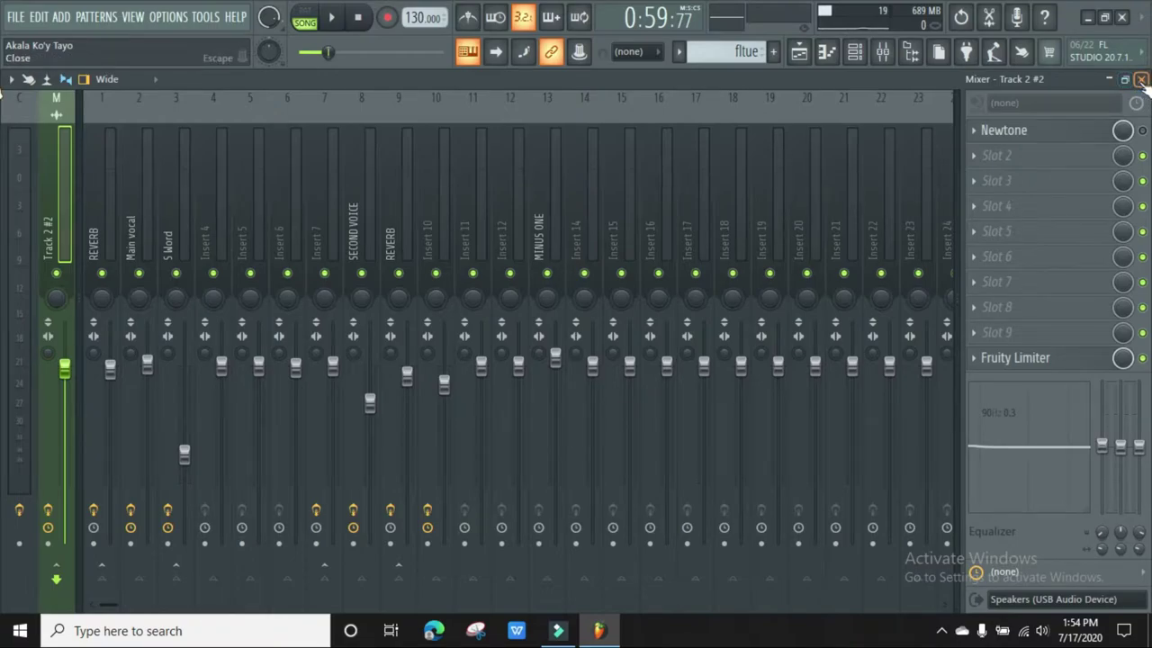
# Select the Main vocal mixer track and find Fruity Compressor among the replacement plugins for its first effect slot.
pyautogui.click(136, 218)
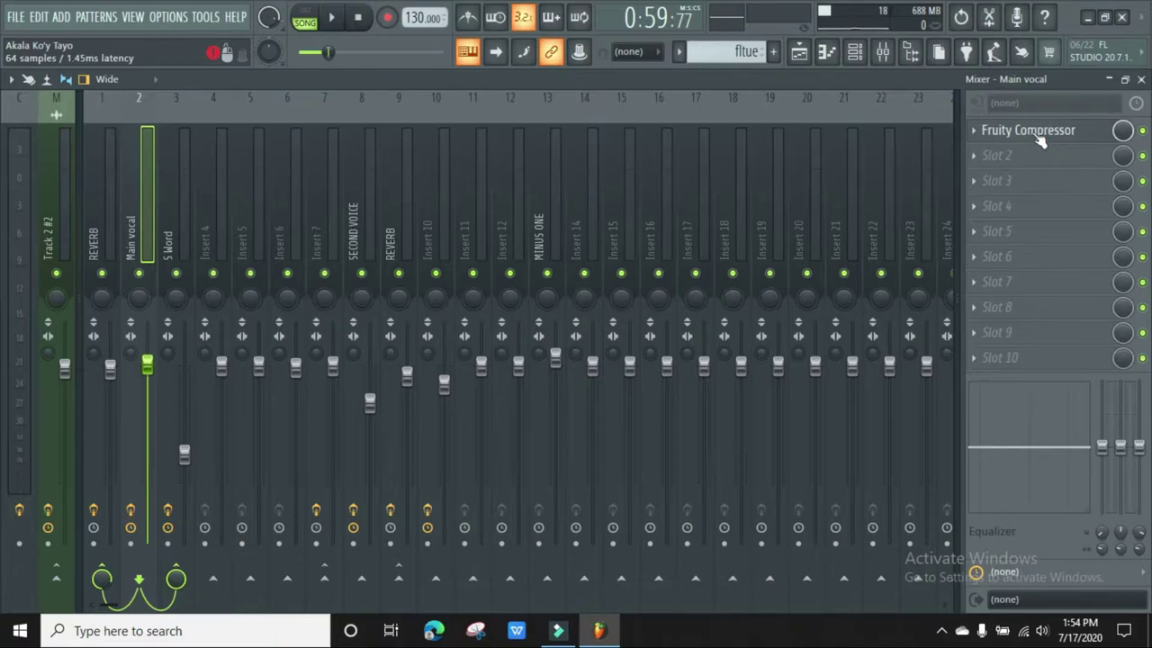
pyautogui.click(977, 133)
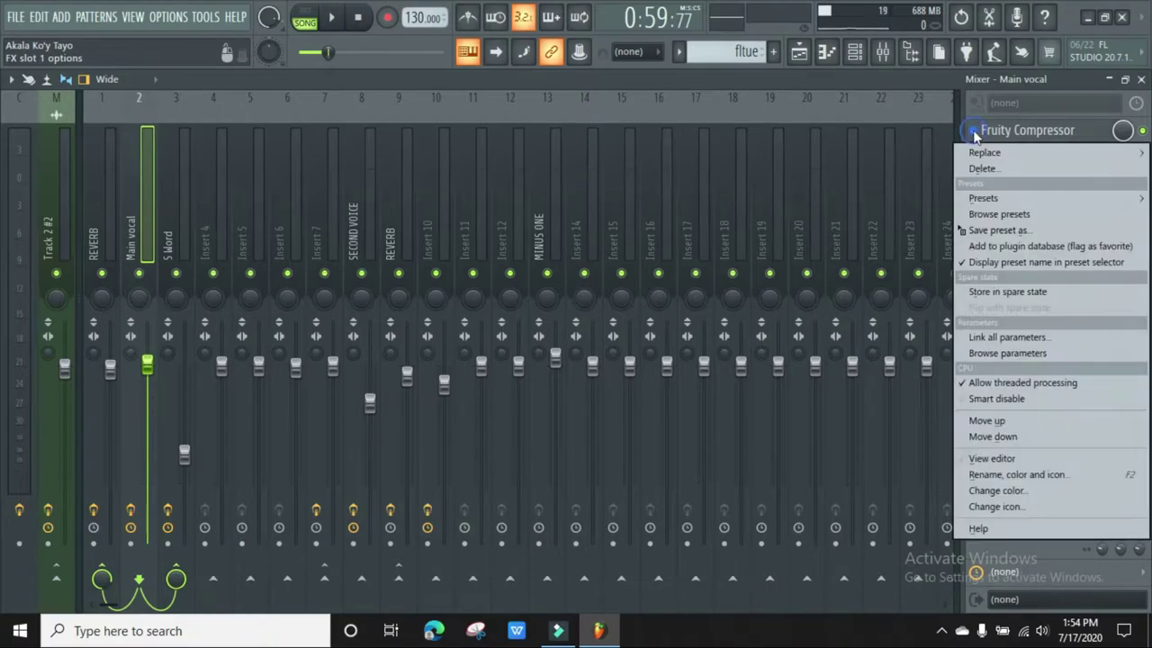
pyautogui.moveTo(990, 155)
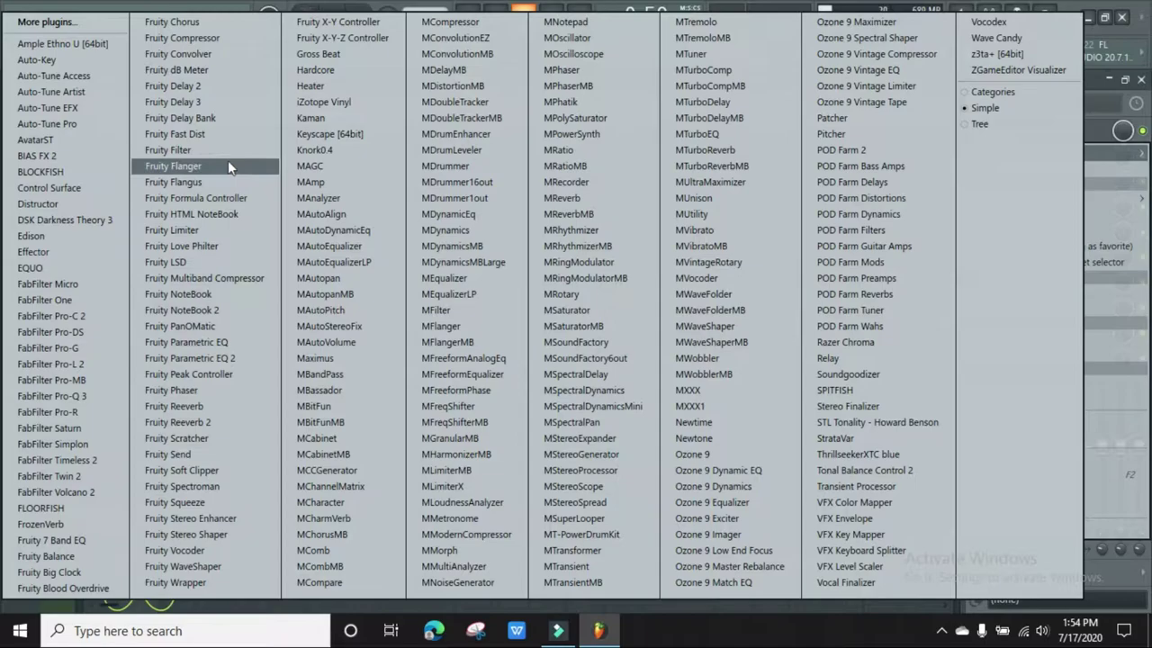
pyautogui.click(209, 39)
pyautogui.click(954, 176)
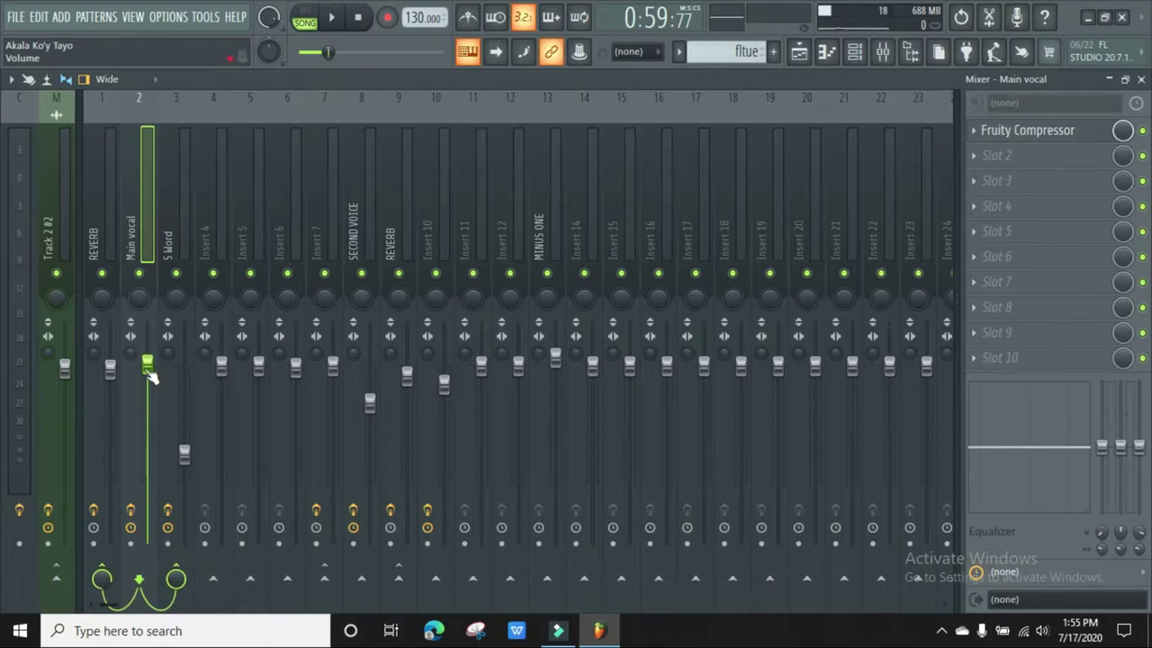
# Audition the Main vocal with its fader raised and Fruity Compressor bypassed, and lower the fader back.
pyautogui.moveTo(148, 373); pyautogui.dragTo(149, 335)
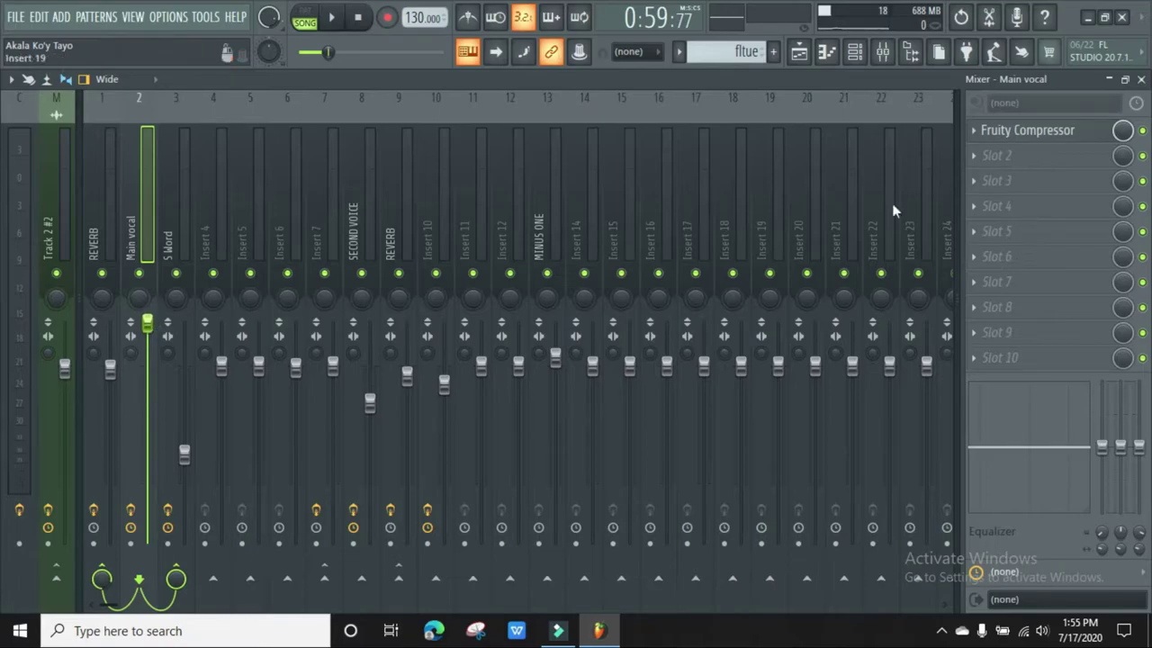
pyautogui.press('space')
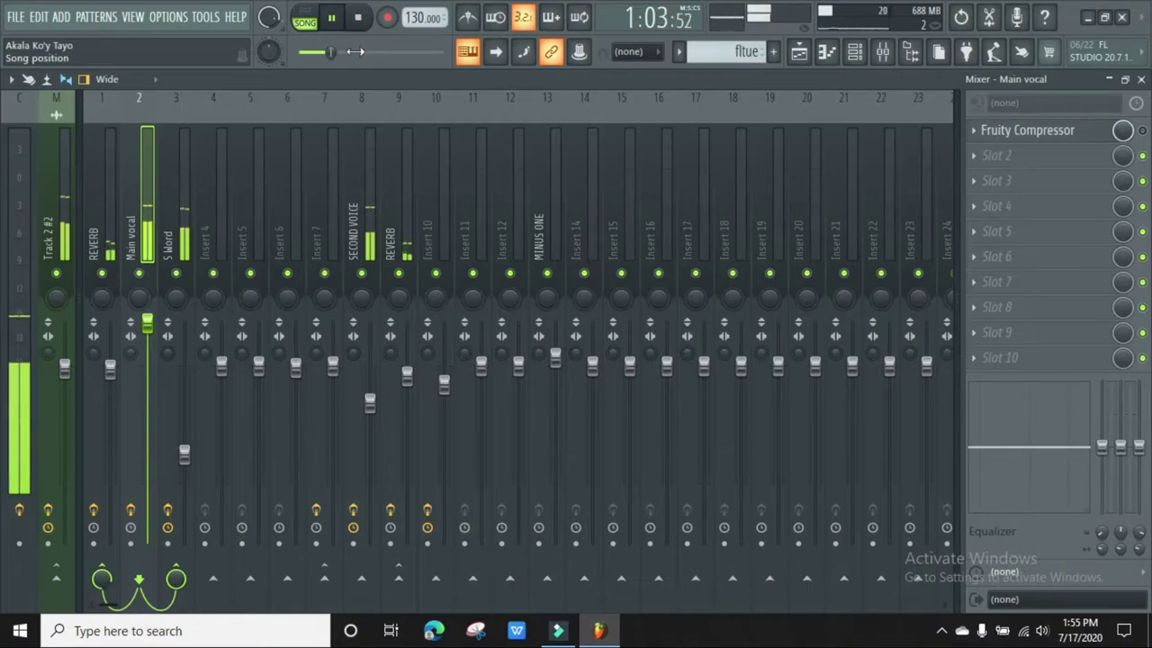
pyautogui.press('space')
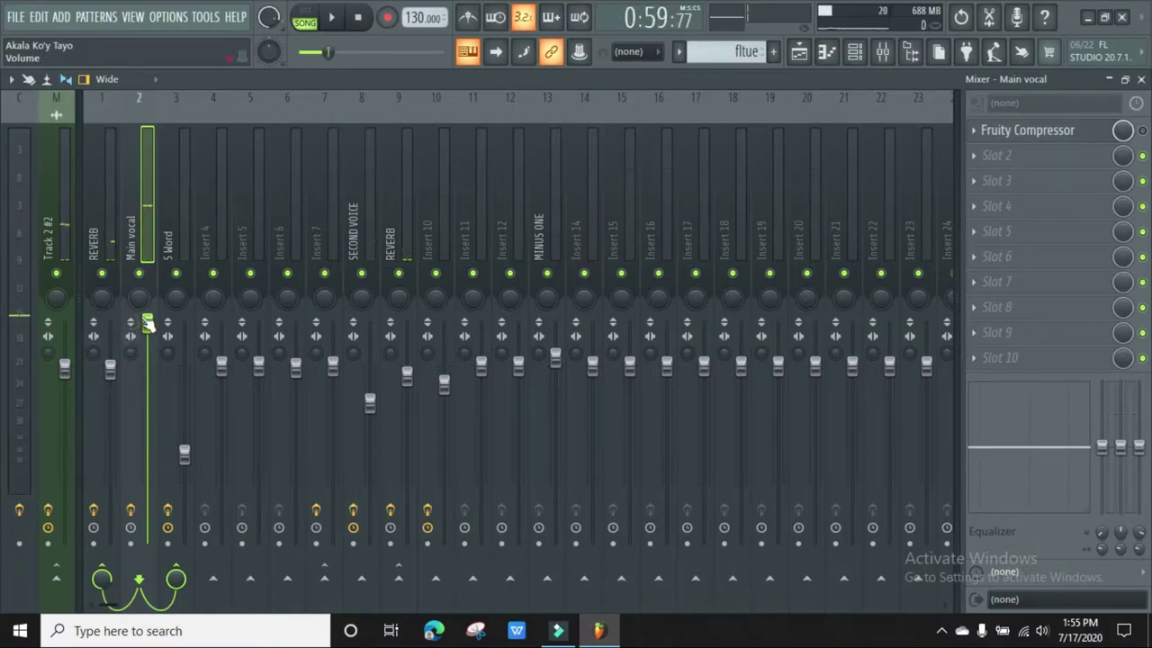
pyautogui.moveTo(148, 322); pyautogui.dragTo(148, 364)
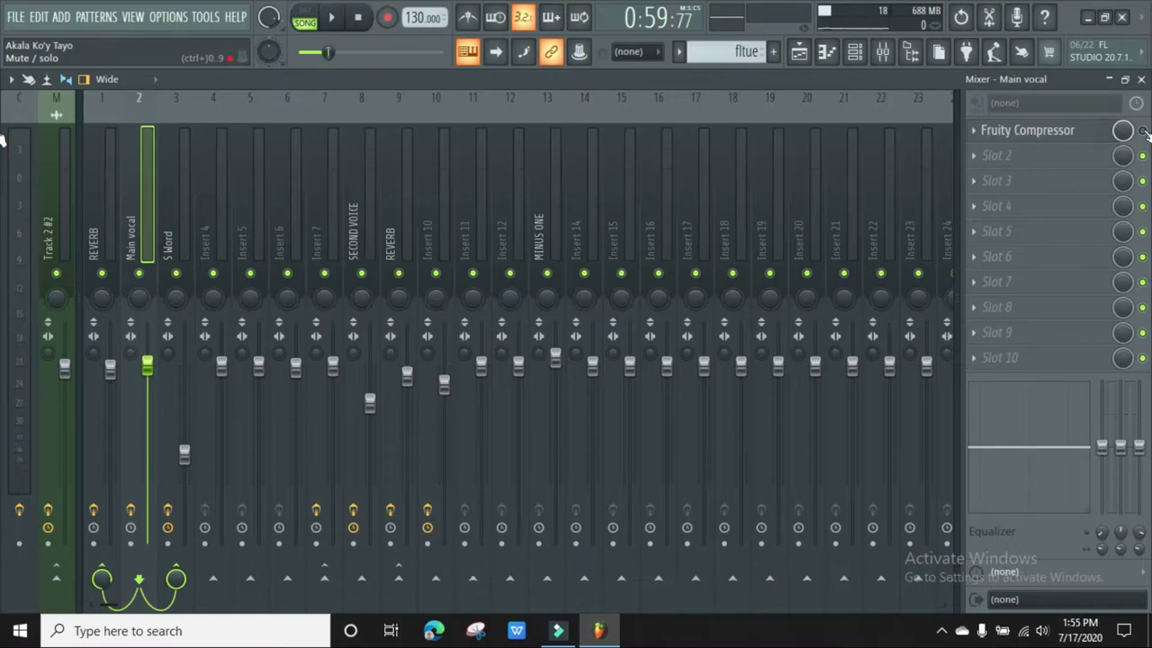
# Audition the Main vocal at a raised level, setting the Fruity Compressor gain to 11.1 dB, and lower the fader back.
pyautogui.click(331, 17)
pyautogui.moveTo(149, 366); pyautogui.dragTo(148, 333)
pyautogui.click(1034, 130)
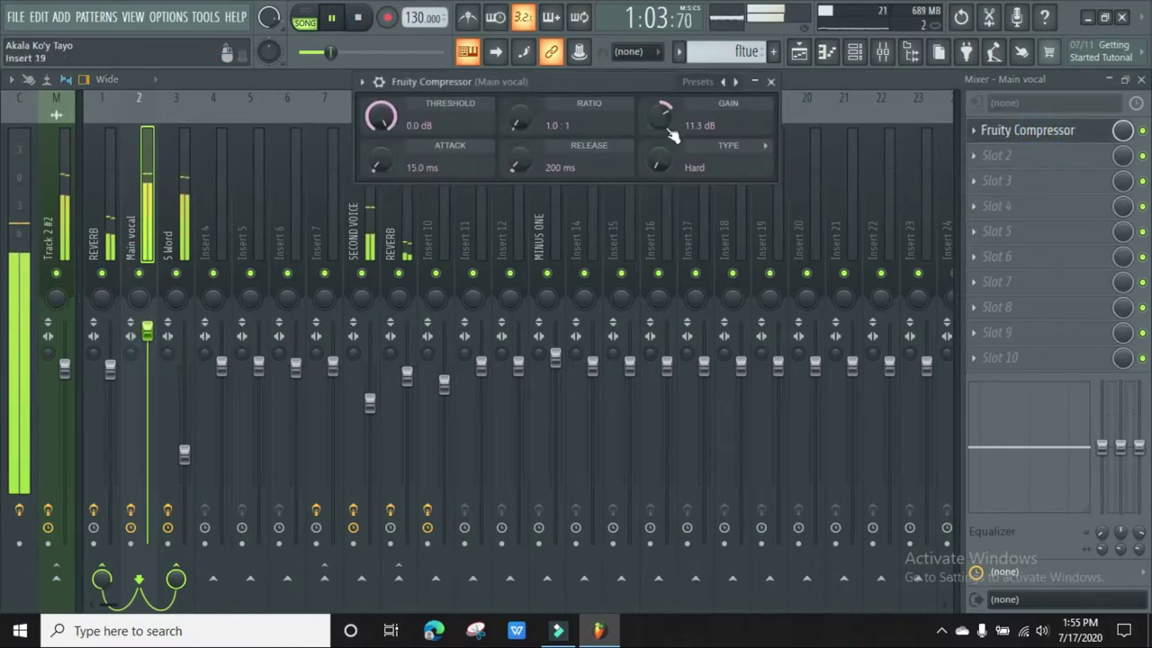
pyautogui.moveTo(663, 124)
pyautogui.mouseDown()
pyautogui.moveTo(664, 86)
pyautogui.moveTo(664, 123)
pyautogui.mouseUp()
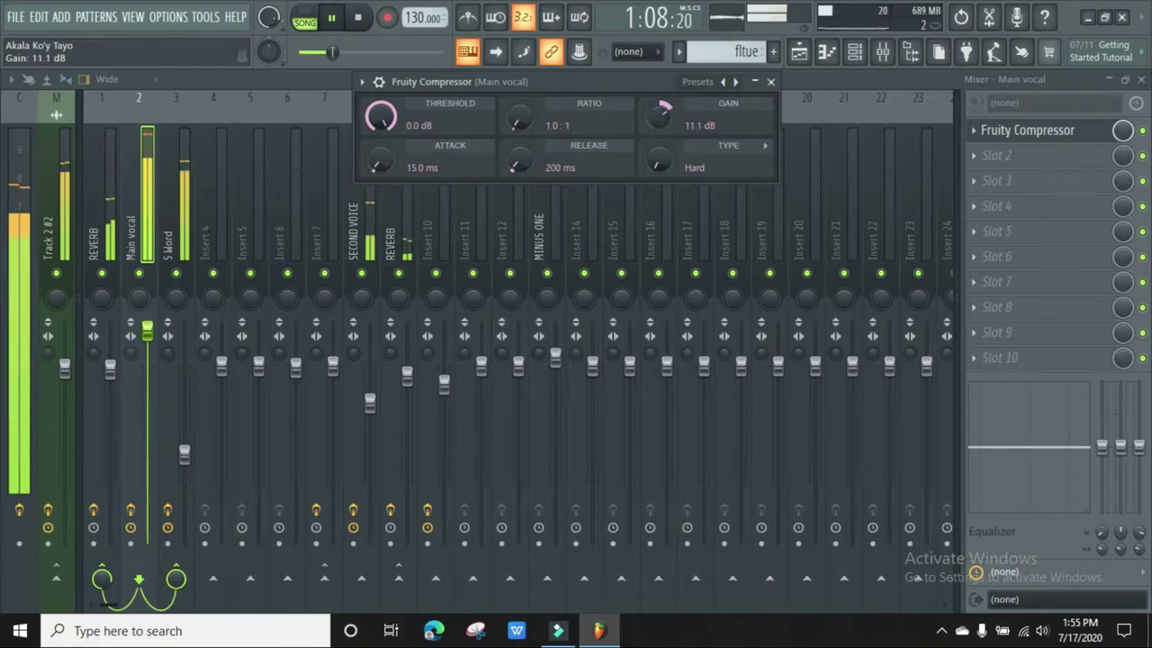
pyautogui.click(771, 81)
pyautogui.press('space')
pyautogui.moveTo(146, 327); pyautogui.dragTo(147, 368)
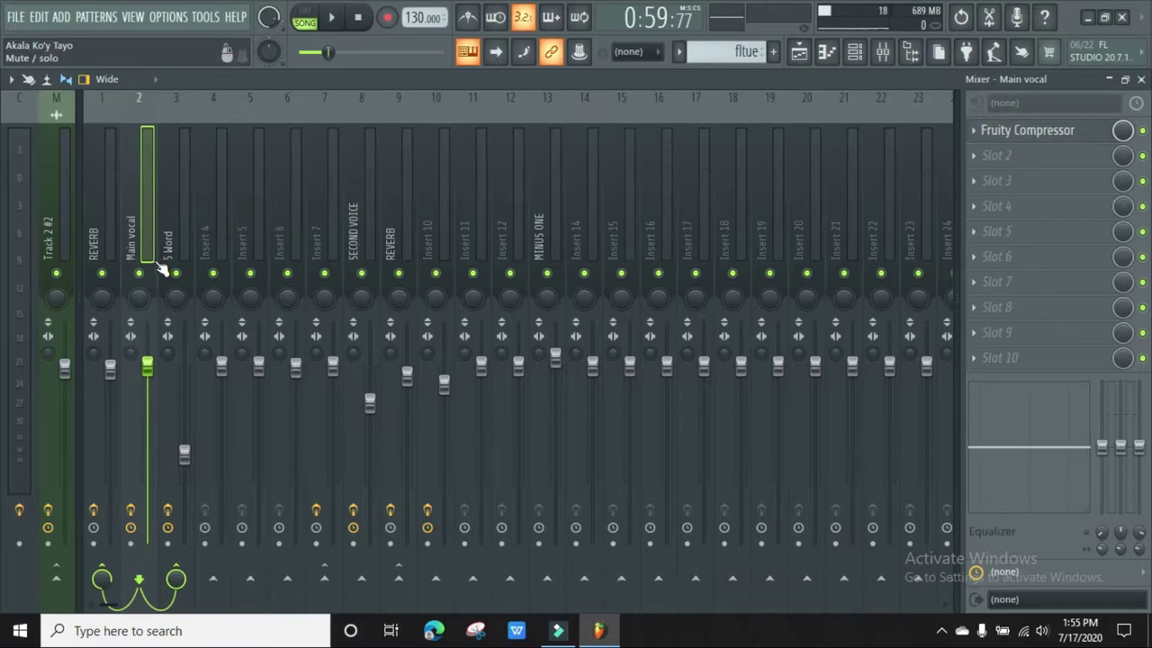
# Compare the effect chains of the REVERB and Main vocal mixer tracks.
pyautogui.click(96, 225)
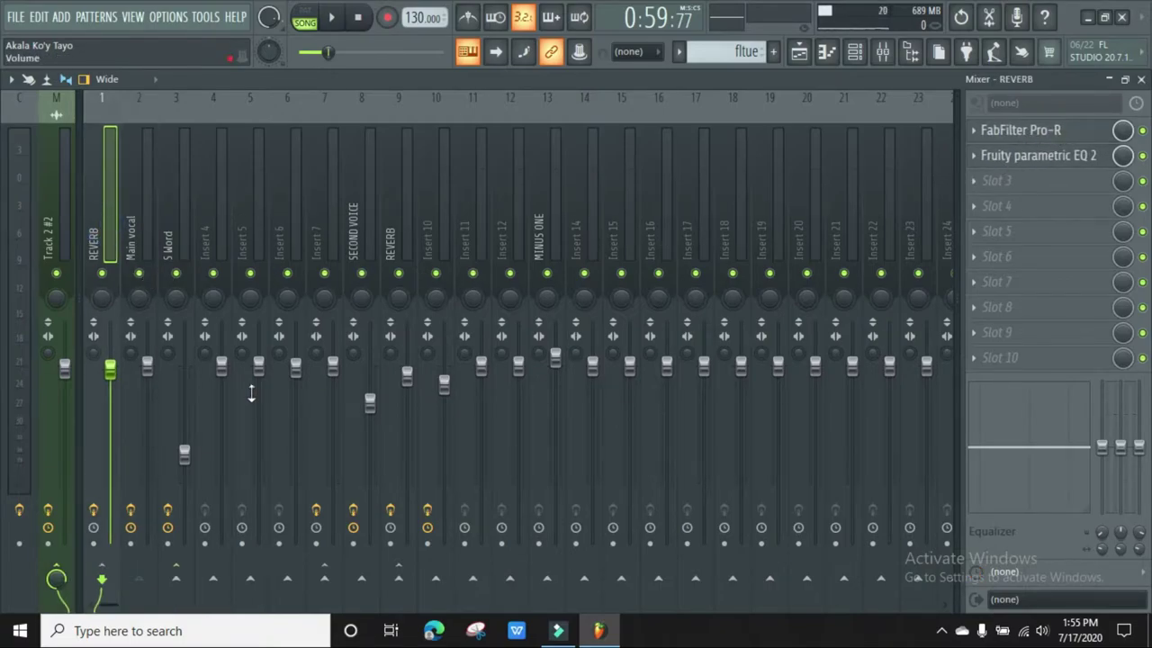
pyautogui.click(144, 233)
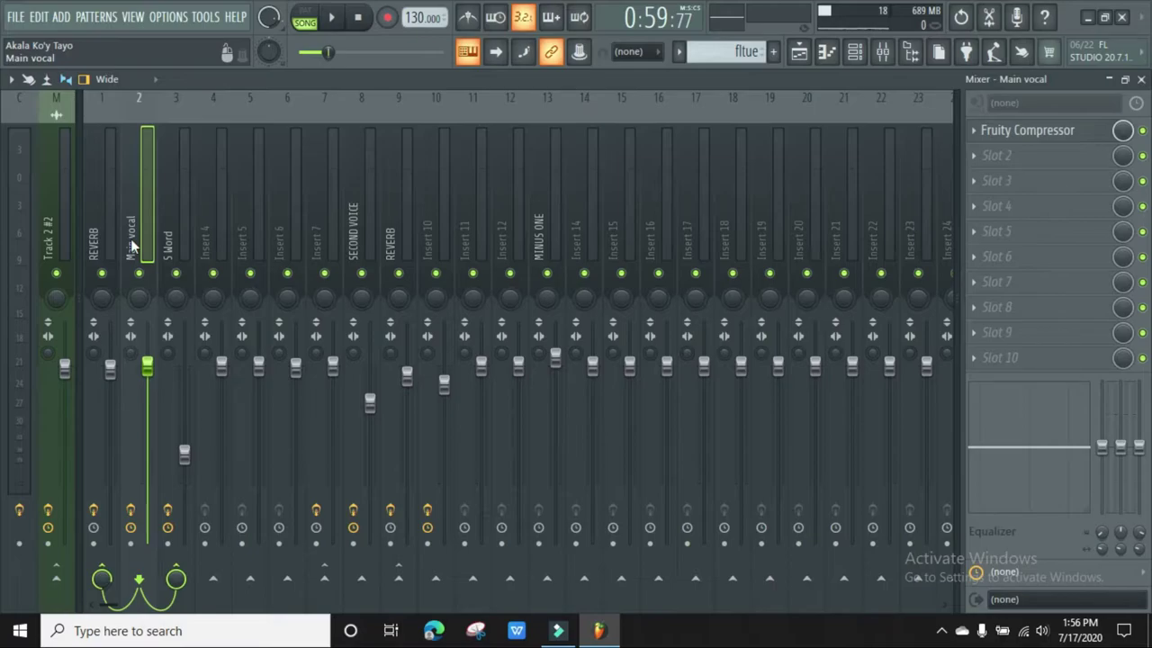
pyautogui.click(109, 220)
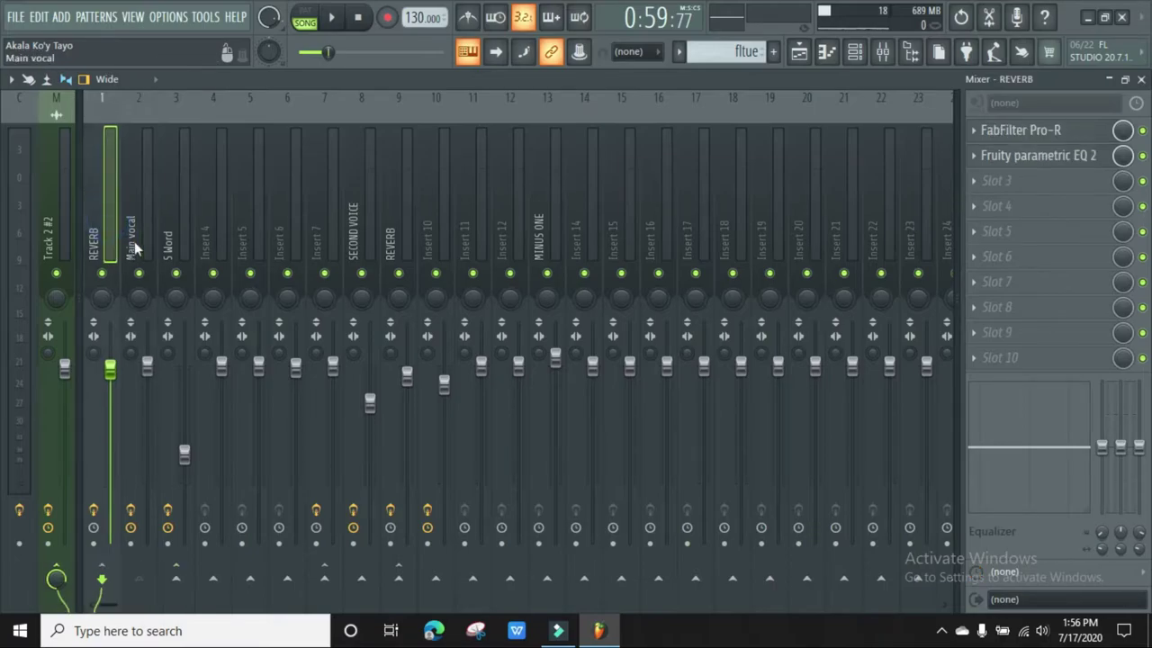
pyautogui.click(146, 231)
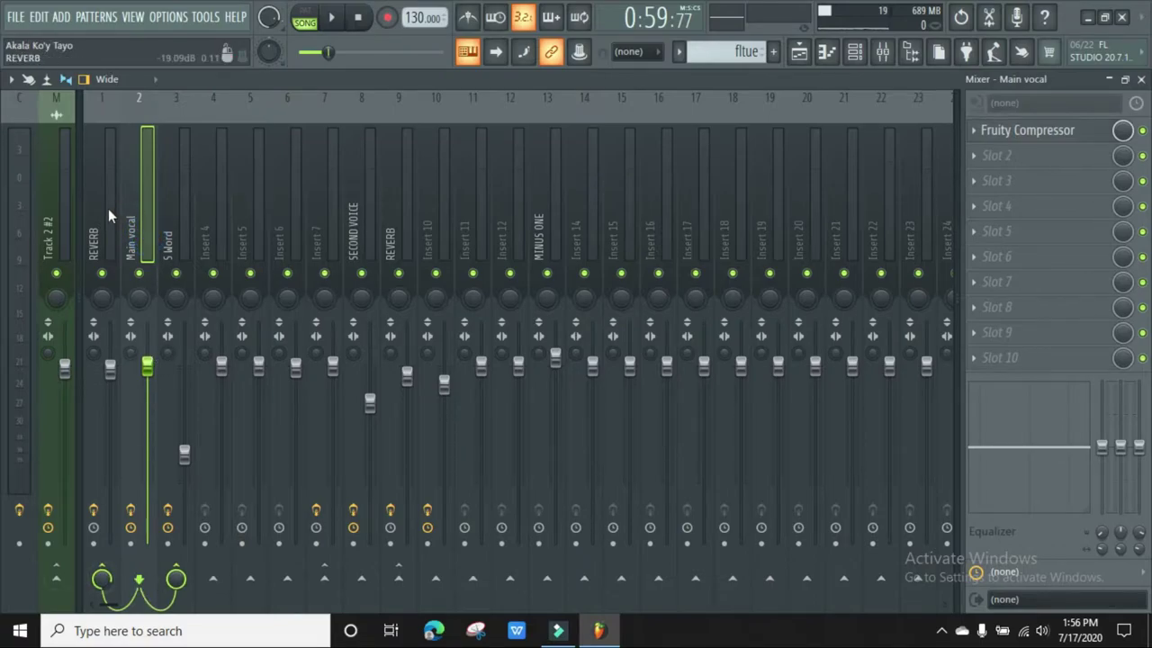
pyautogui.click(108, 216)
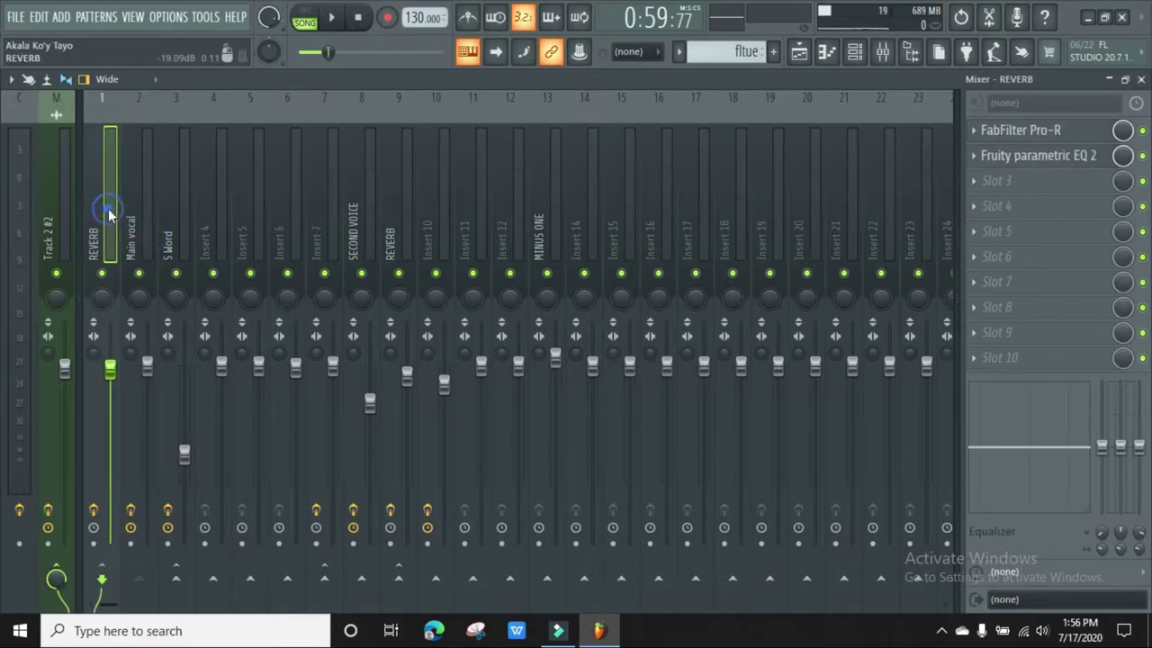
# Try FabFilter Pro-R's space on the REVERB track at about 7.48 s during playback, and set it to about 2.59 s.
pyautogui.click(993, 131)
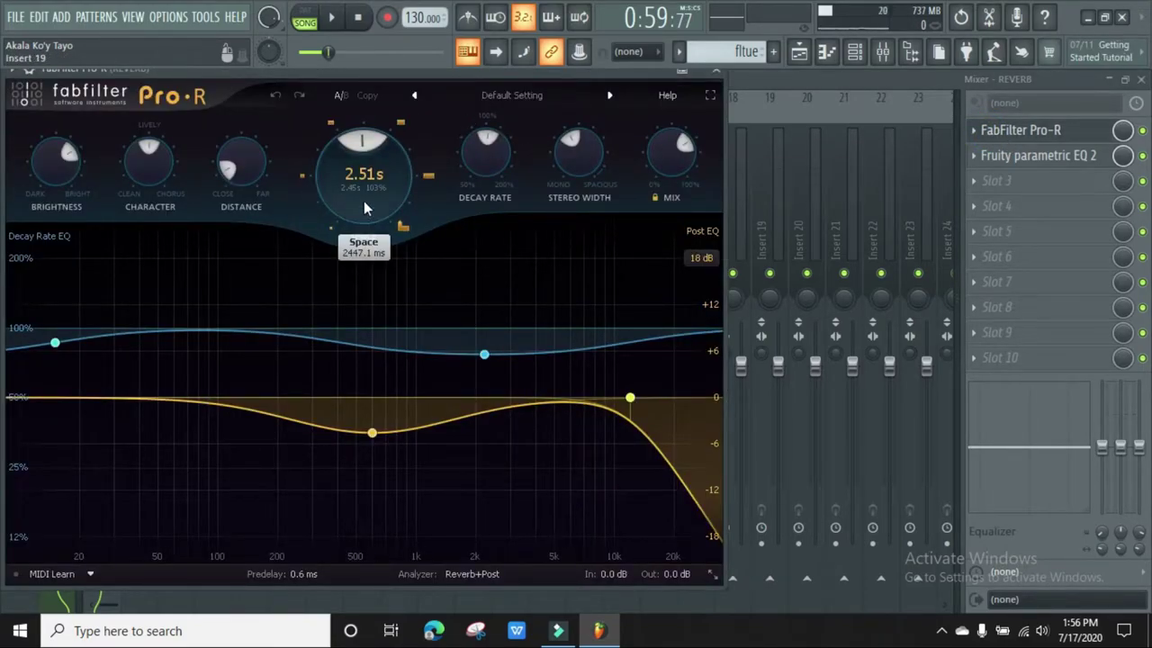
pyautogui.moveTo(485, 327)
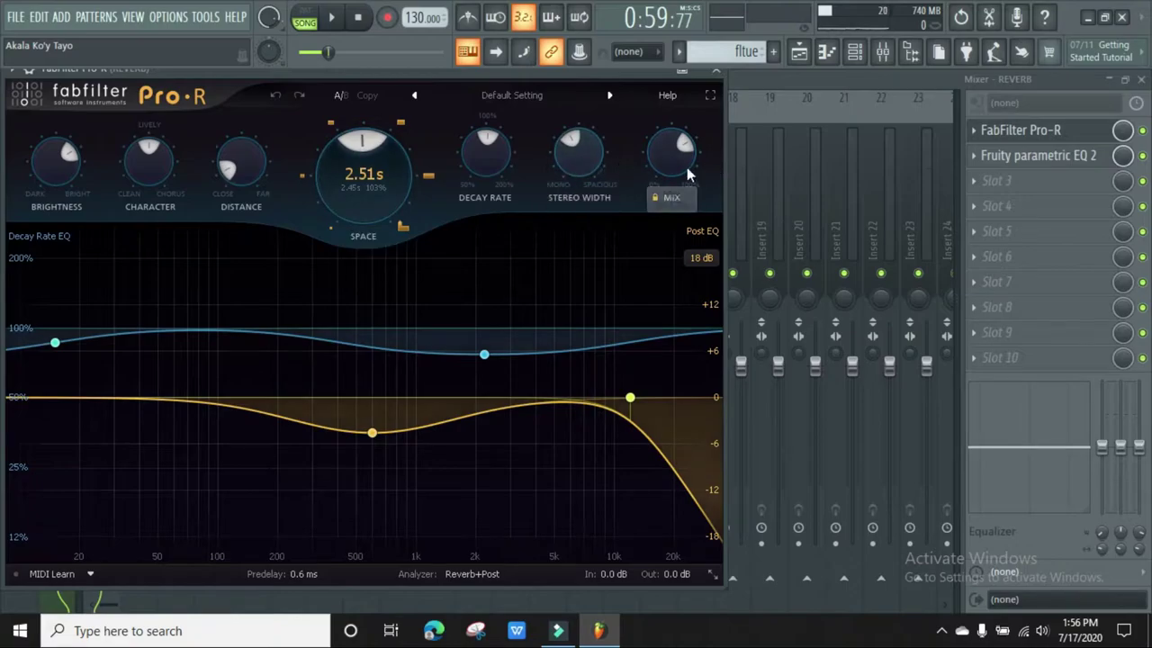
pyautogui.click(333, 20)
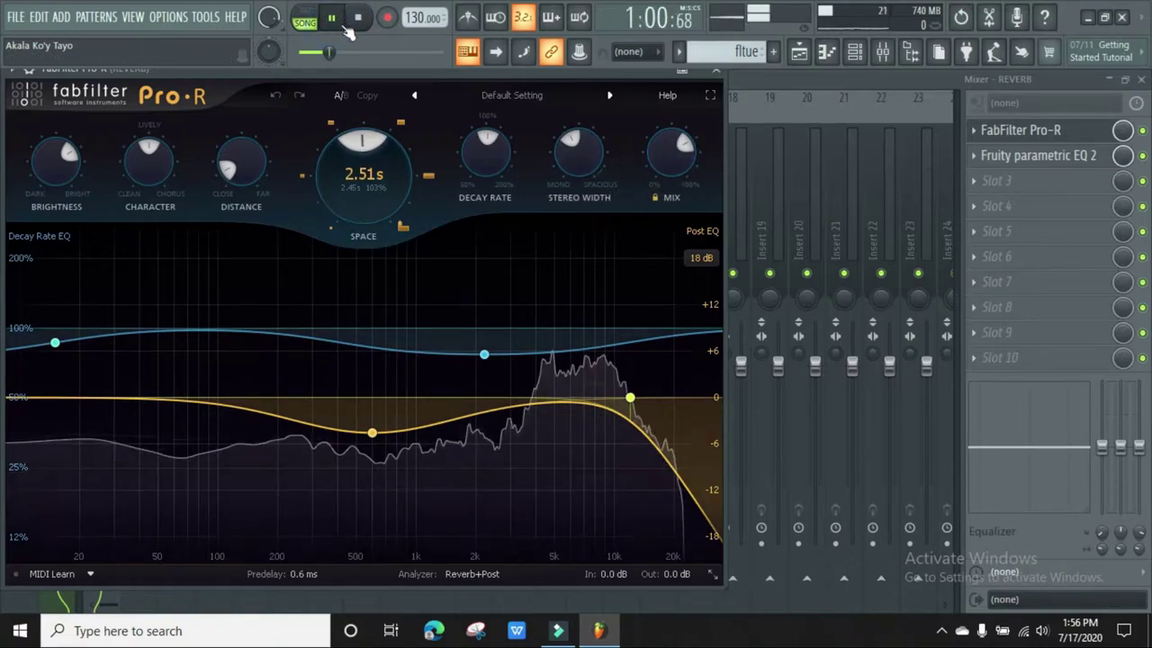
pyautogui.moveTo(342, 165); pyautogui.dragTo(342, 123)
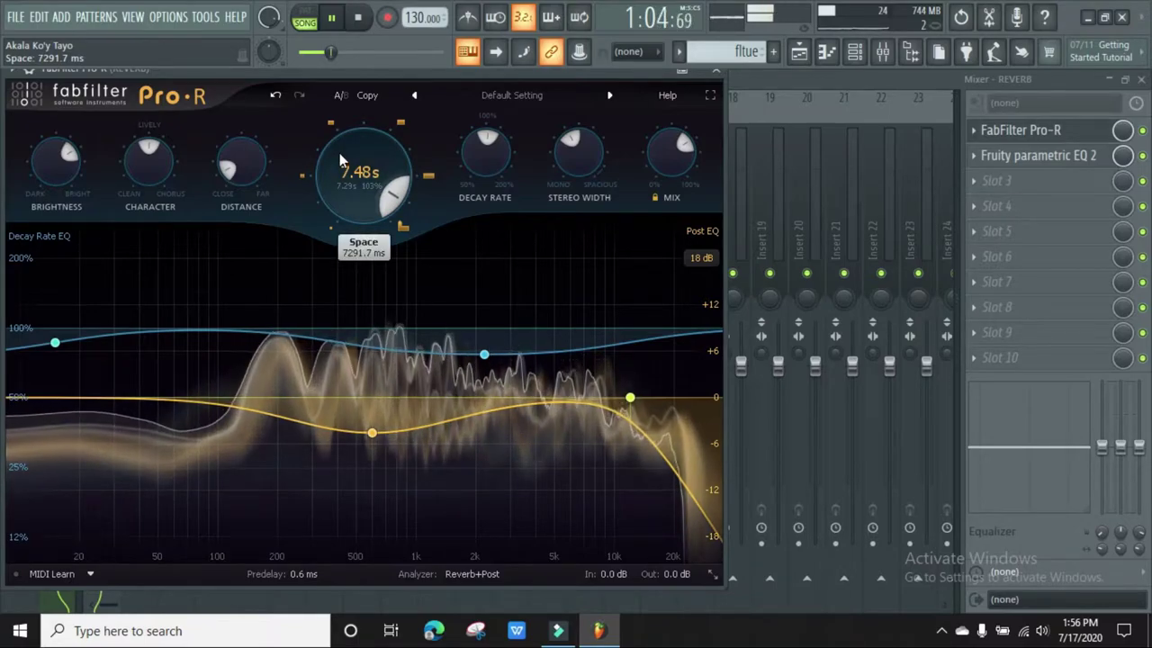
pyautogui.moveTo(340, 161); pyautogui.dragTo(336, 231)
pyautogui.press('space')
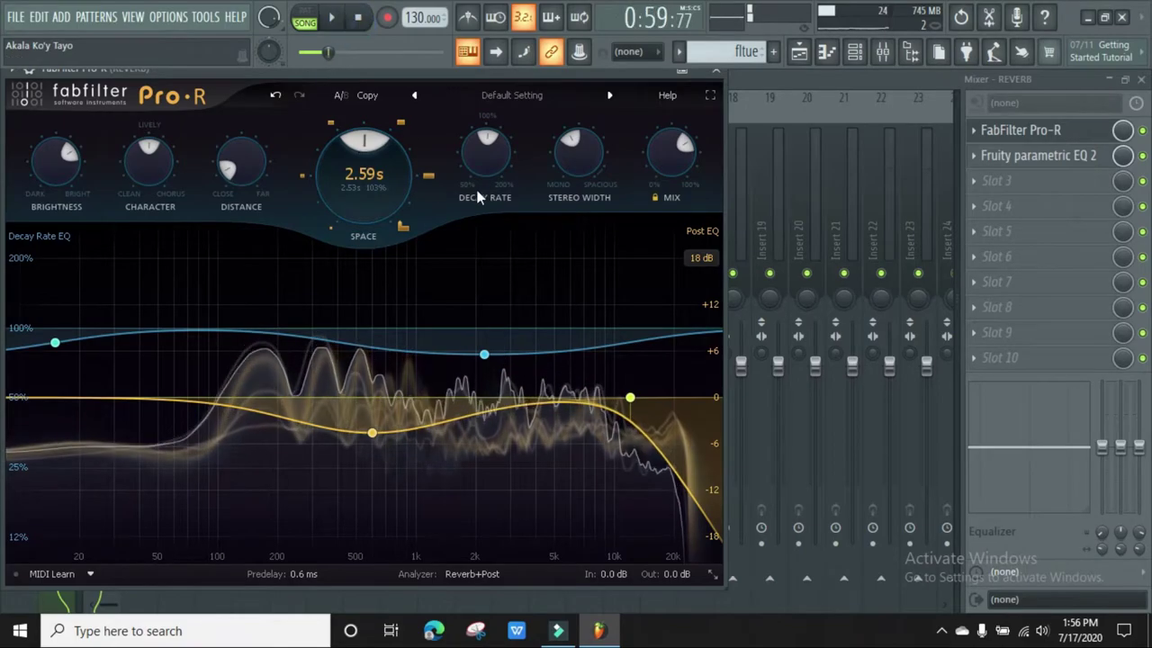
pyautogui.click(716, 70)
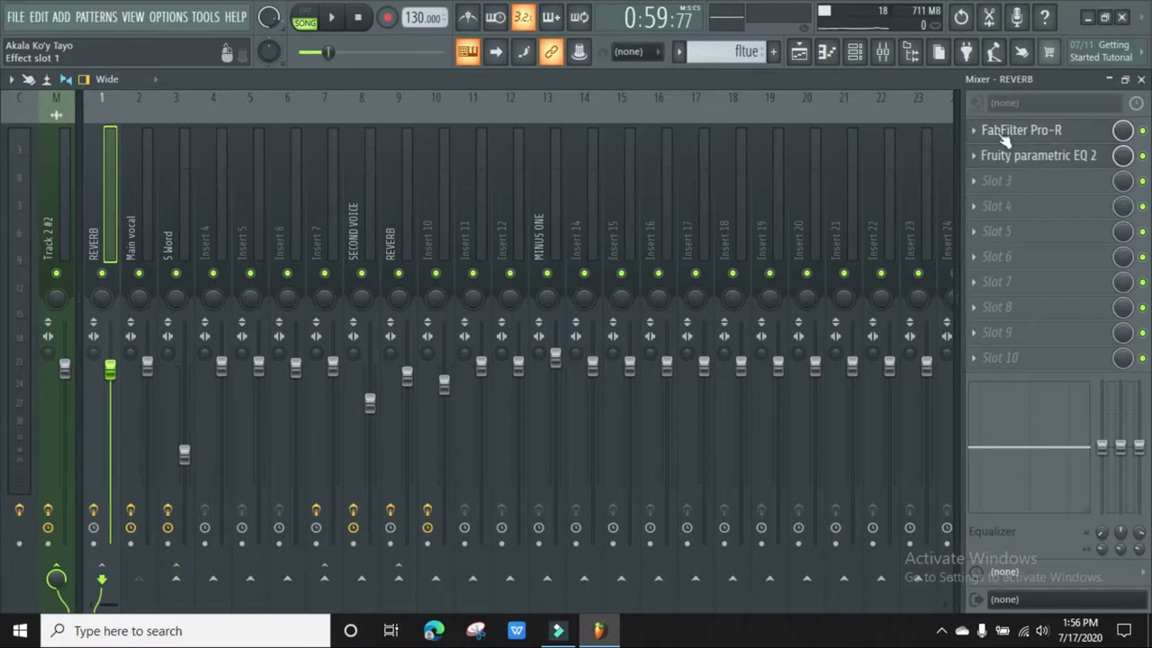
# Try adding Fruity Reeverb 2 to slot 3 of the REVERB track, and delete it from the chain.
pyautogui.click(973, 180)
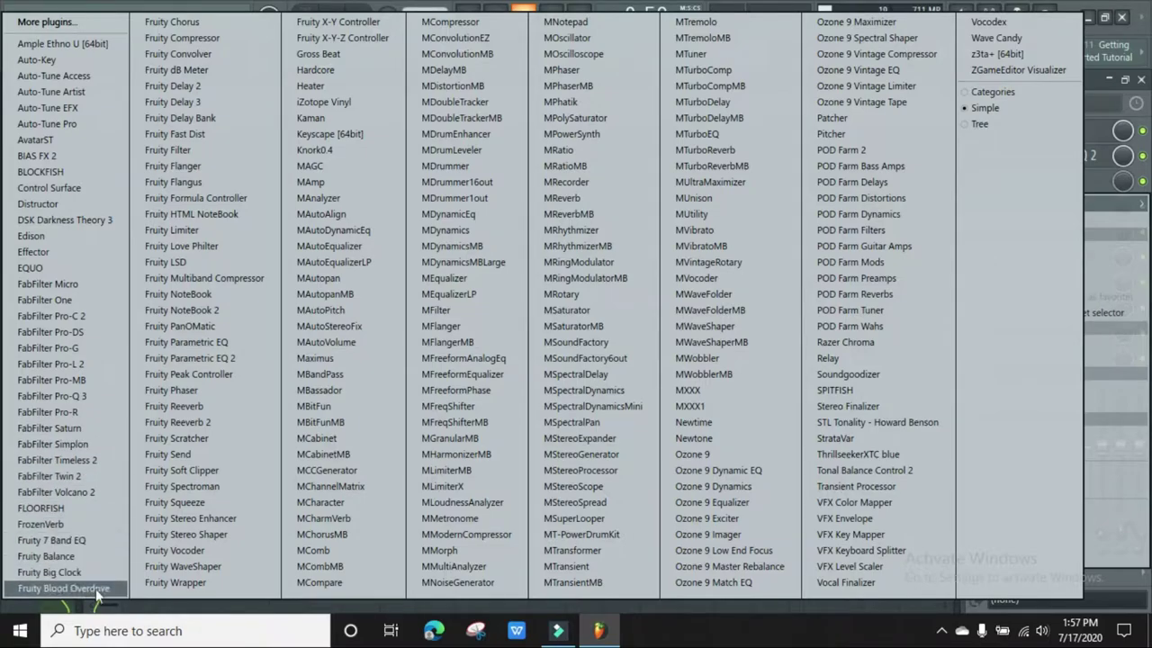
pyautogui.click(214, 424)
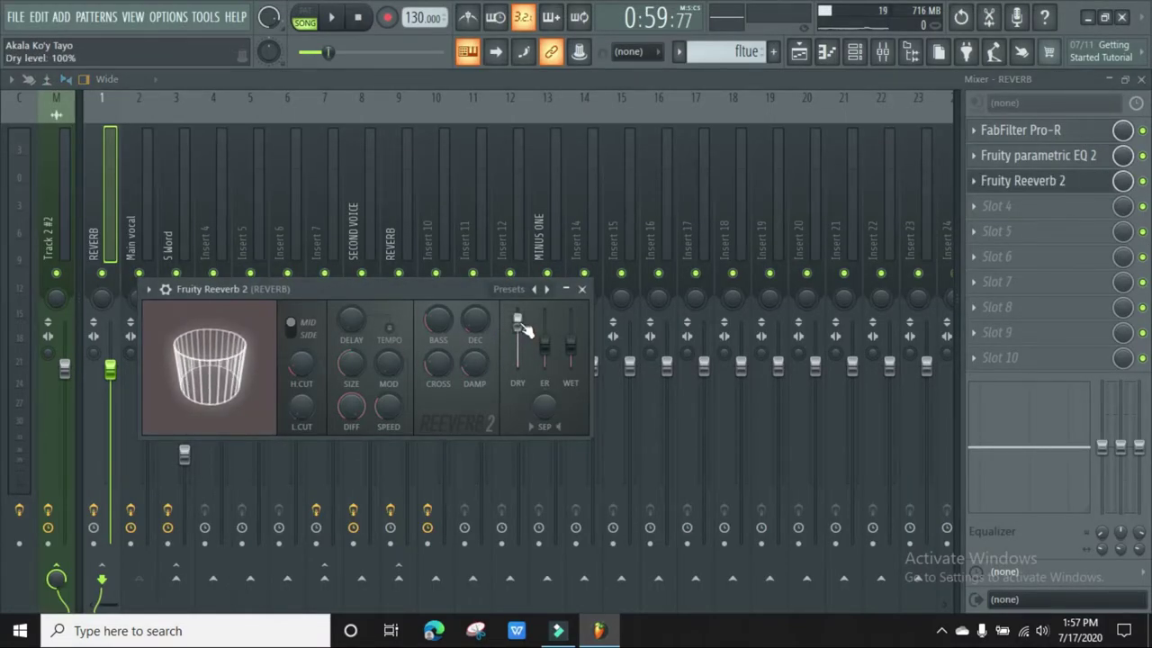
pyautogui.click(583, 289)
pyautogui.rightClick(988, 185)
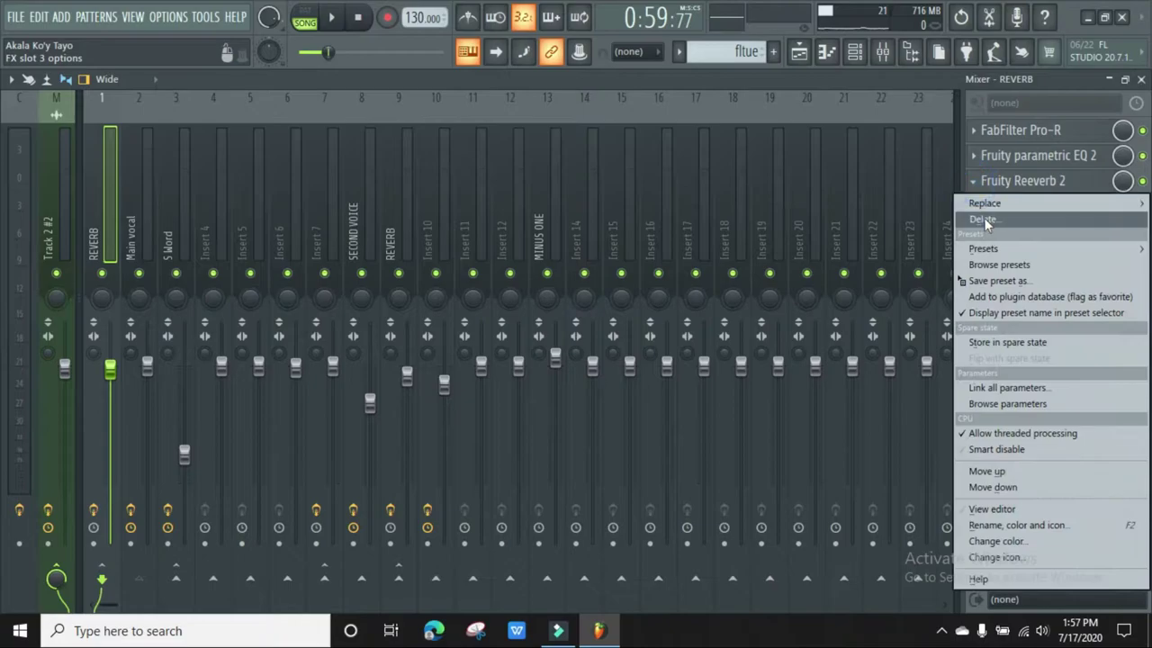
pyautogui.click(985, 218)
pyautogui.click(656, 371)
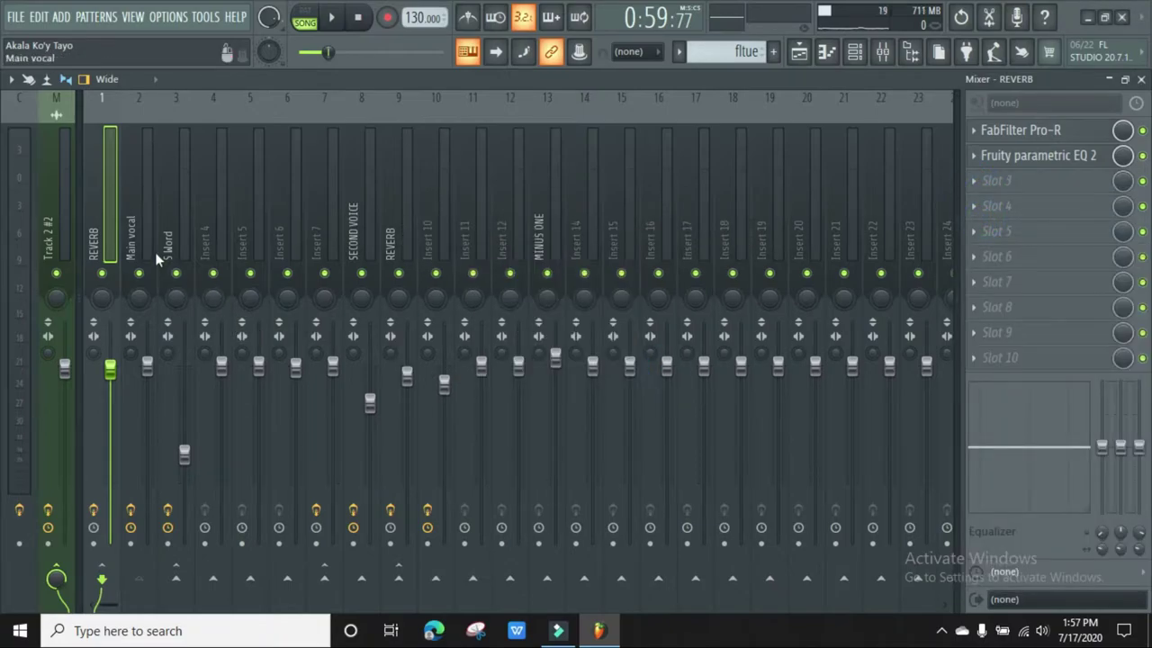
# In the REVERB track's Fruity parametric EQ 2, try band 7 at 11.1 dB and 9480 Hz, and pull it down to the minimum beside band 1.
pyautogui.click(1035, 158)
pyautogui.moveTo(406, 272); pyautogui.dragTo(546, 157)
pyautogui.moveTo(453, 371); pyautogui.dragTo(579, 240)
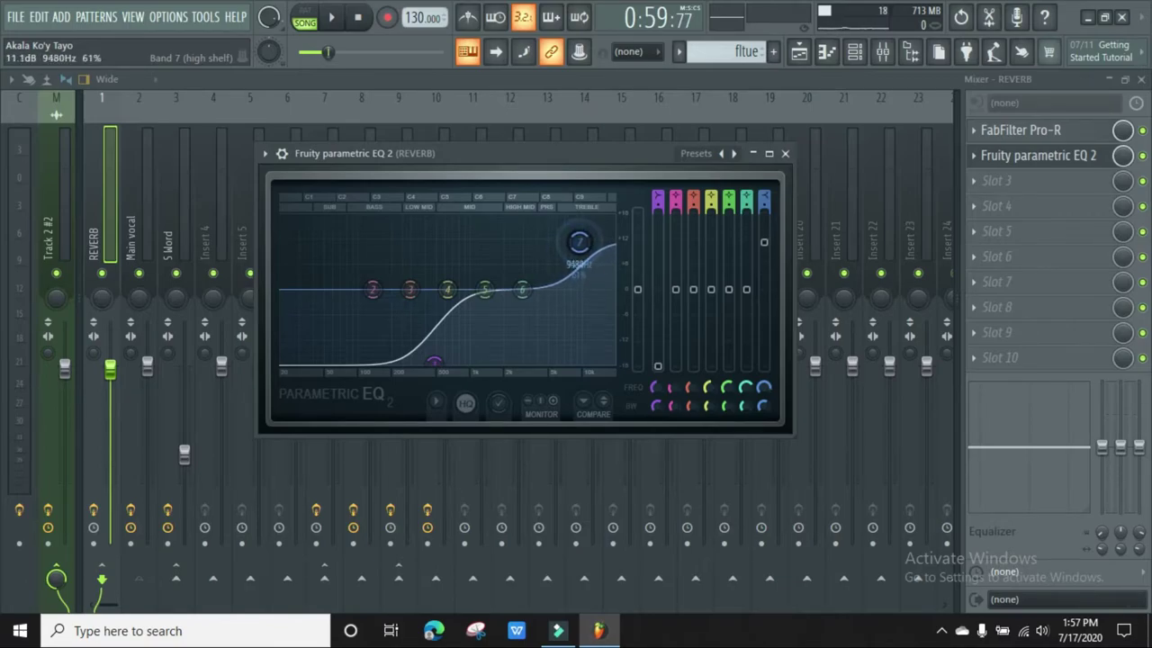
pyautogui.moveTo(443, 366)
pyautogui.mouseDown()
pyautogui.moveTo(342, 309)
pyautogui.moveTo(324, 274)
pyautogui.moveTo(334, 311)
pyautogui.moveTo(326, 298)
pyautogui.moveTo(315, 319)
pyautogui.moveTo(358, 350)
pyautogui.moveTo(433, 363)
pyautogui.mouseUp()
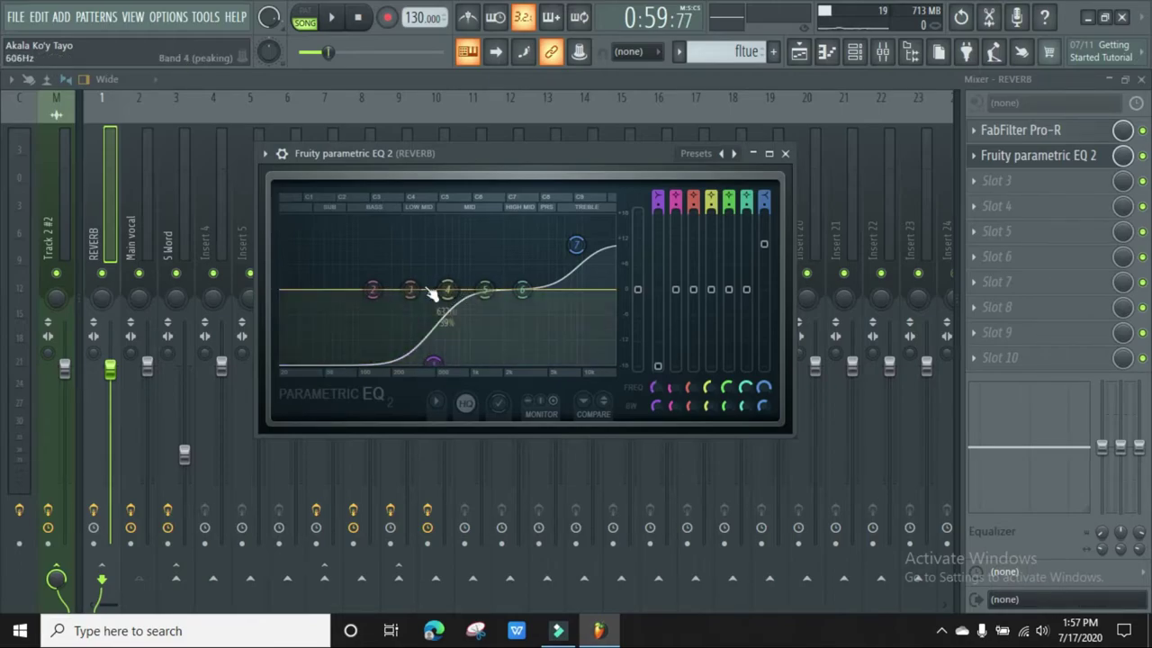
pyautogui.moveTo(576, 244); pyautogui.dragTo(459, 366)
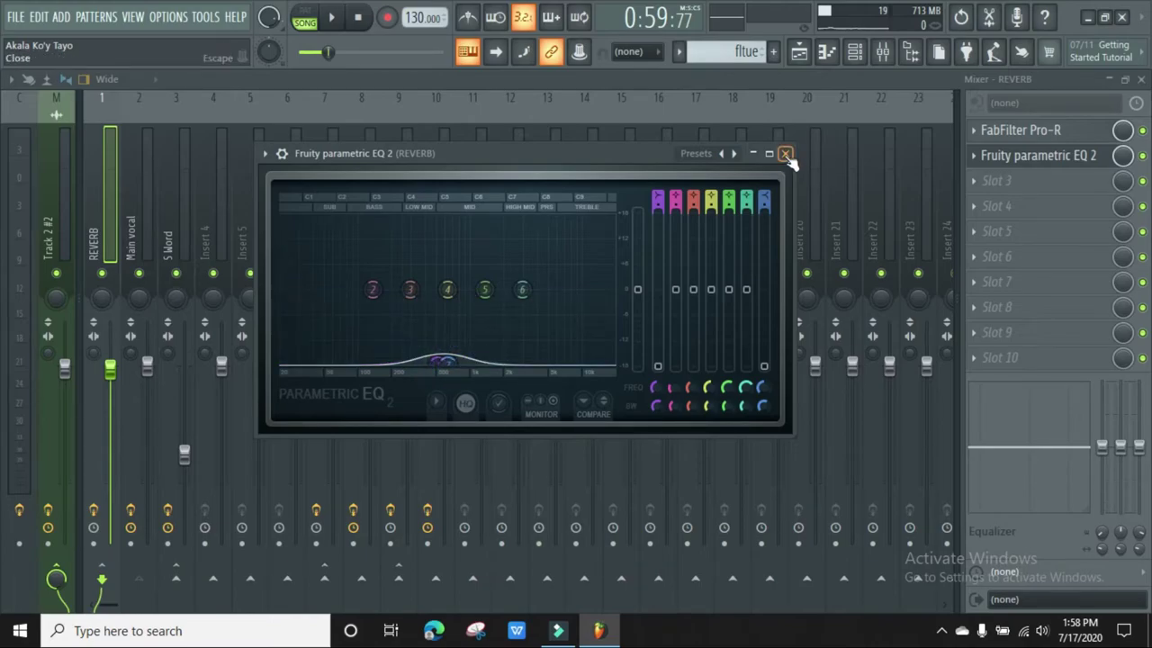
pyautogui.click(785, 154)
# Compare the effect chains of the Main vocal, REVERB and S Word mixer tracks.
pyautogui.click(147, 191)
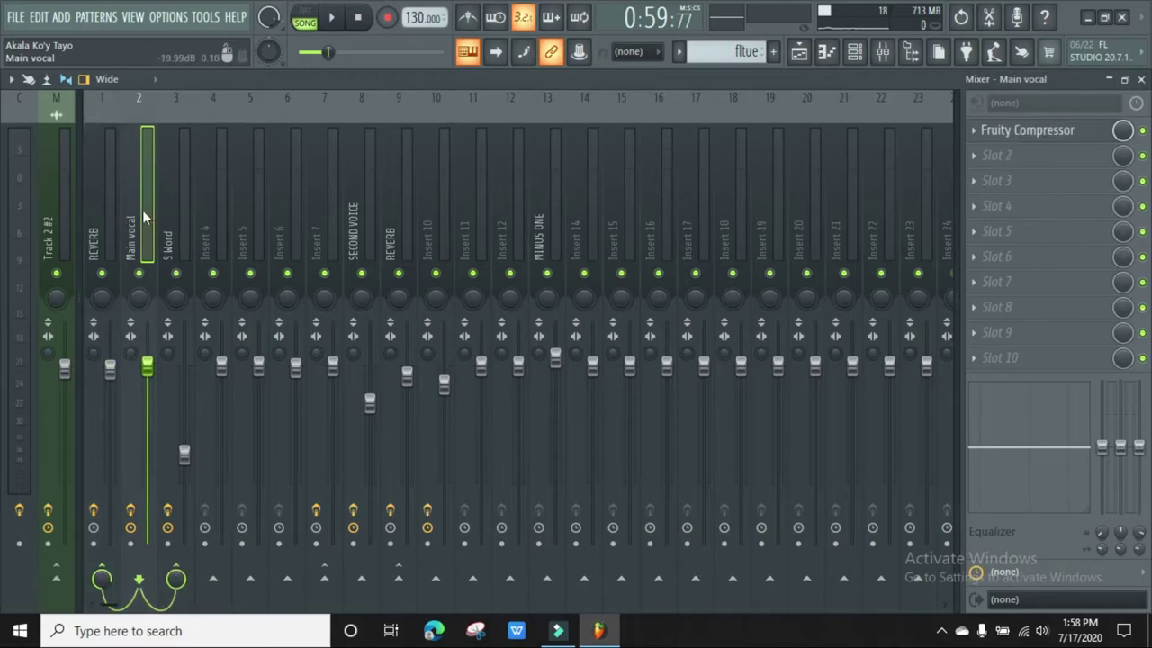
pyautogui.click(108, 200)
pyautogui.click(187, 216)
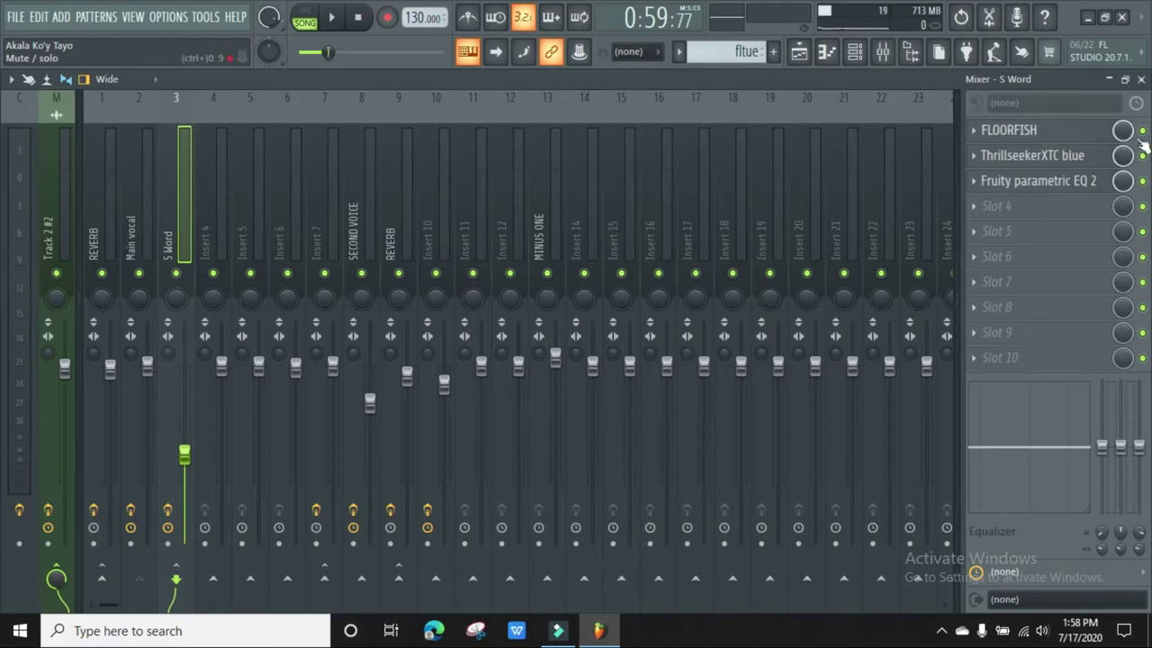
# Audition the song twice with the S Word track's FLOORFISH settings open.
pyautogui.click(1058, 133)
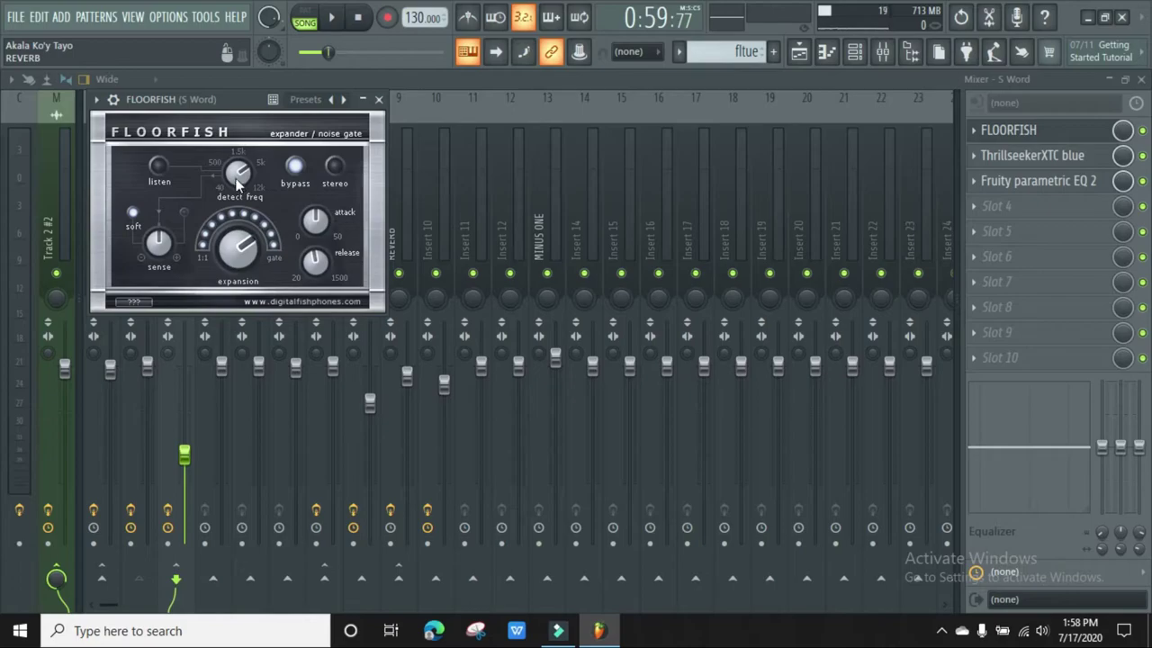
pyautogui.click(335, 20)
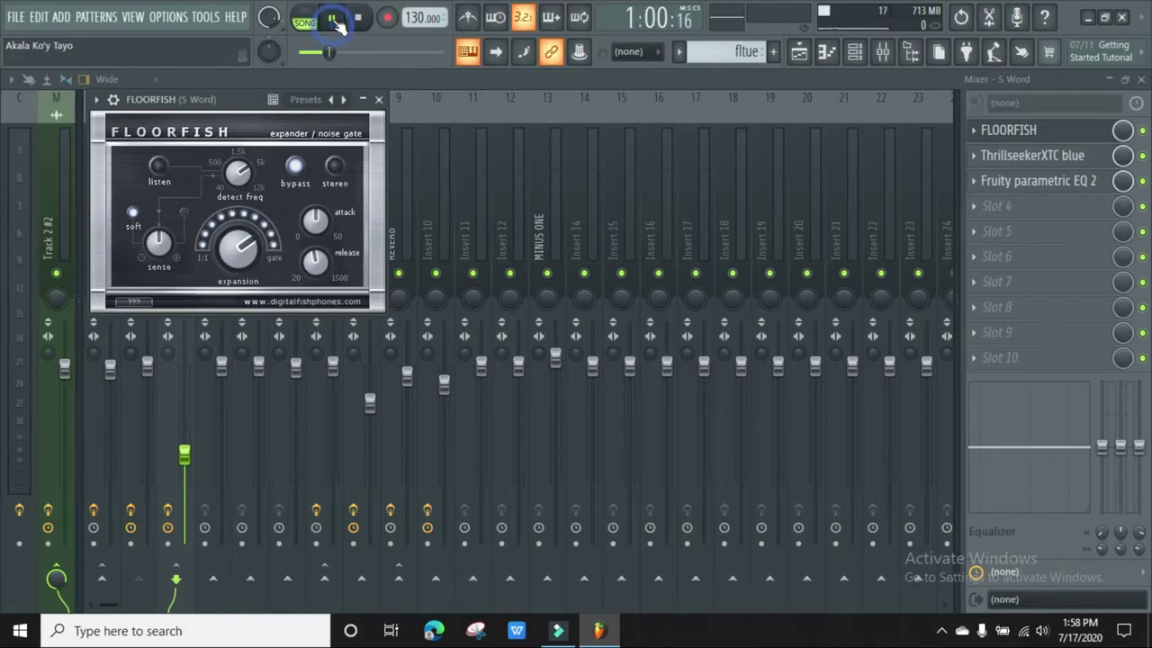
pyautogui.click(357, 21)
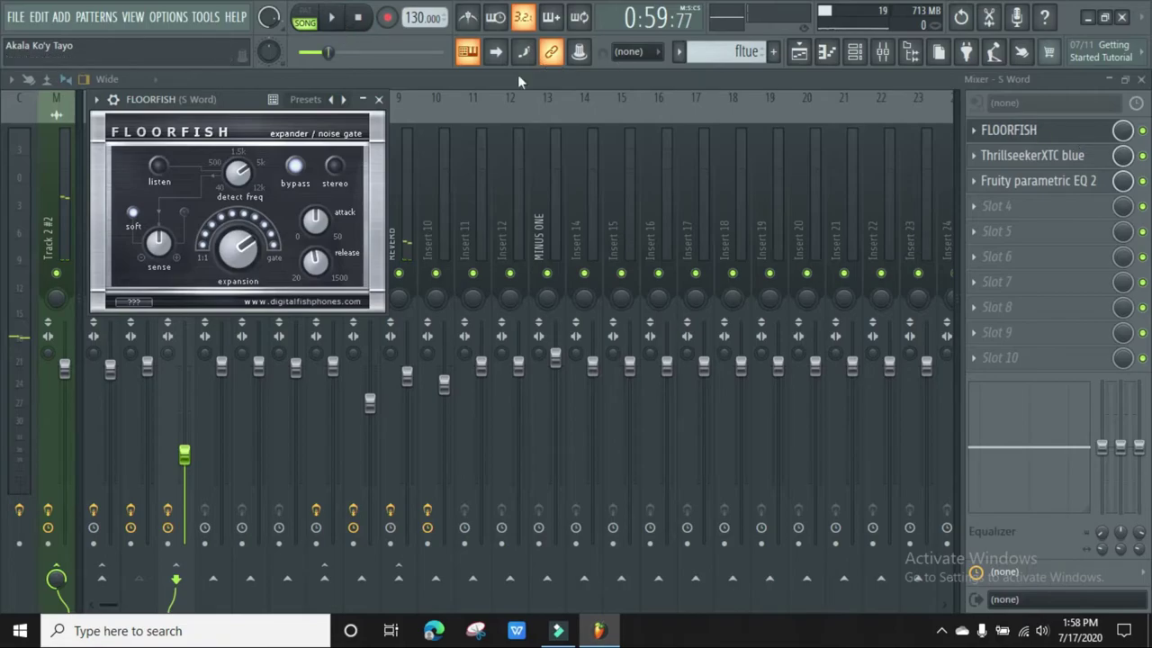
pyautogui.click(332, 18)
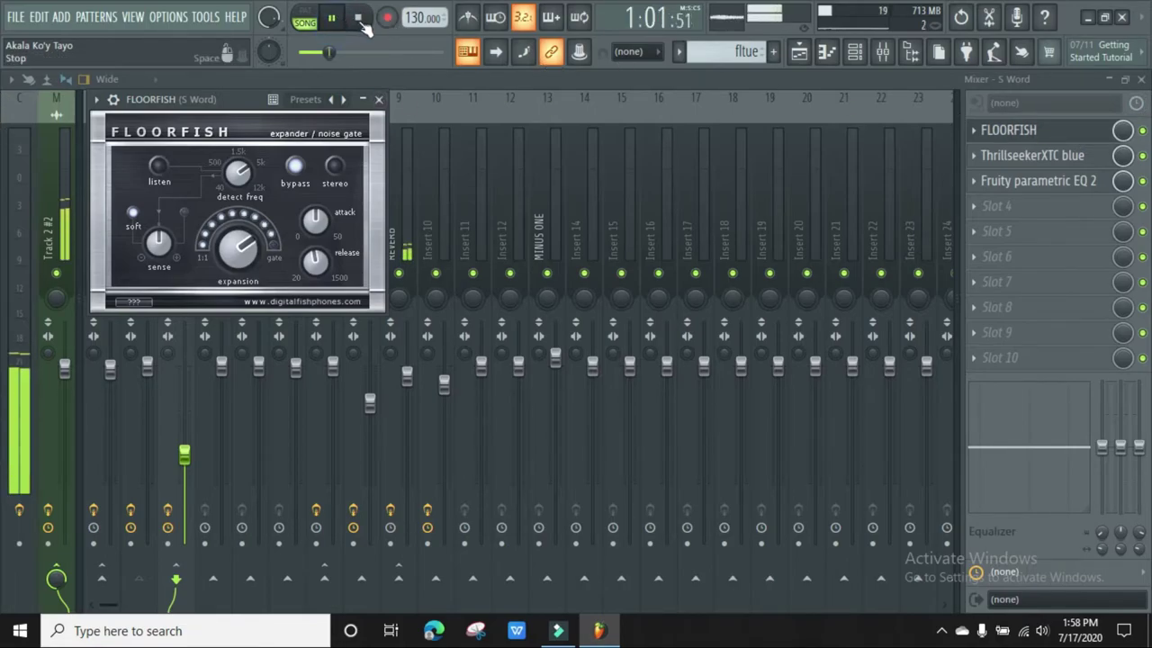
pyautogui.click(357, 21)
# Try a higher FLOORFISH expansion on the S Word track, and audition the song.
pyautogui.moveTo(231, 255); pyautogui.dragTo(231, 240)
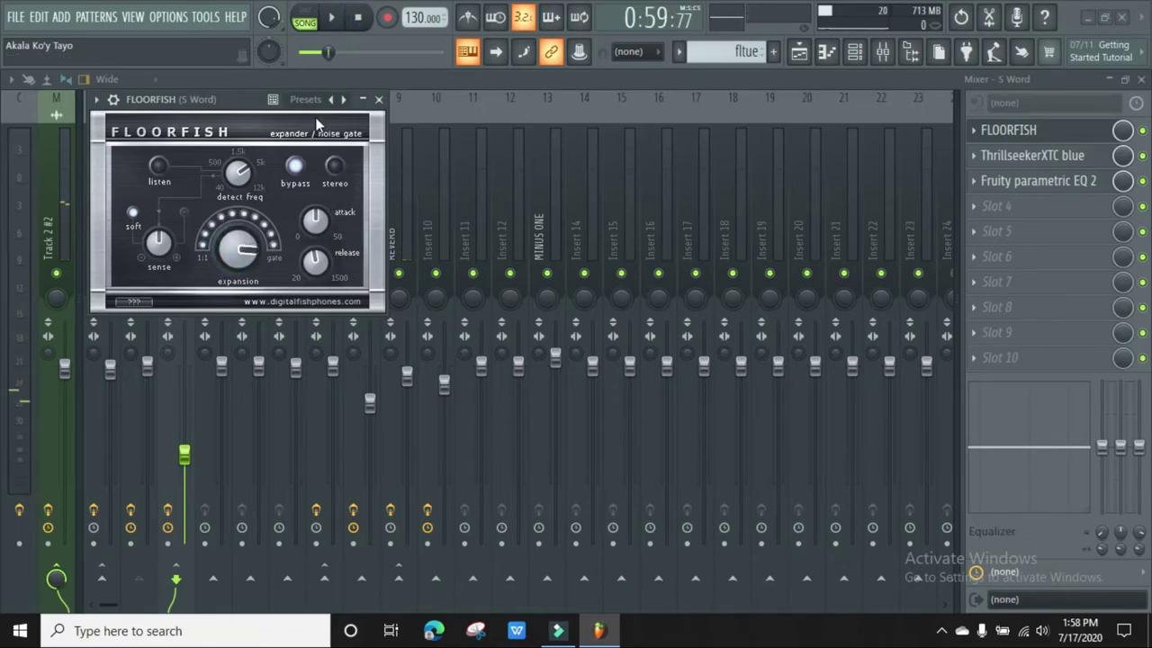
pyautogui.click(331, 18)
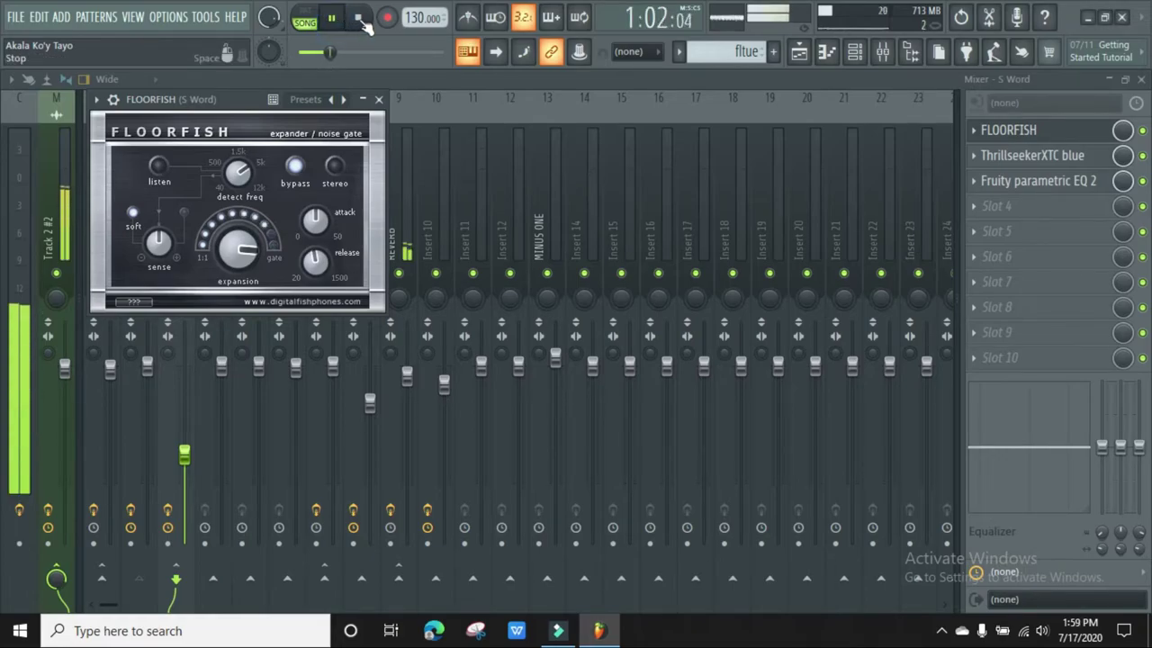
pyautogui.click(360, 21)
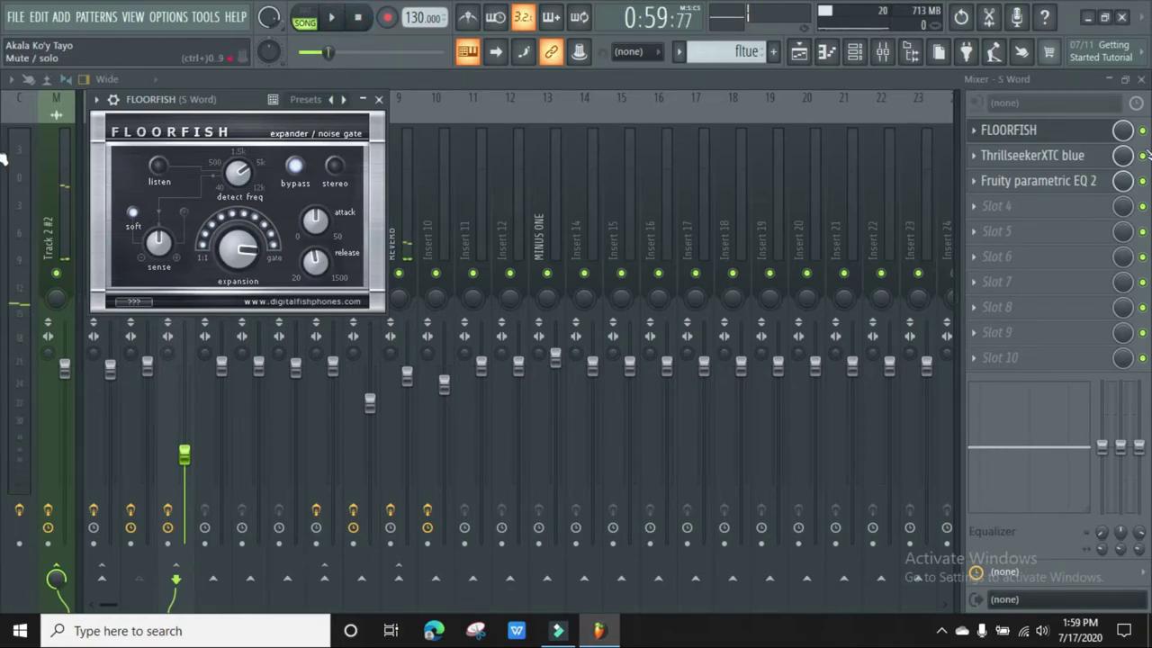
# Audition the song with FLOORFISH switched off on the S Word track.
pyautogui.click(1144, 133)
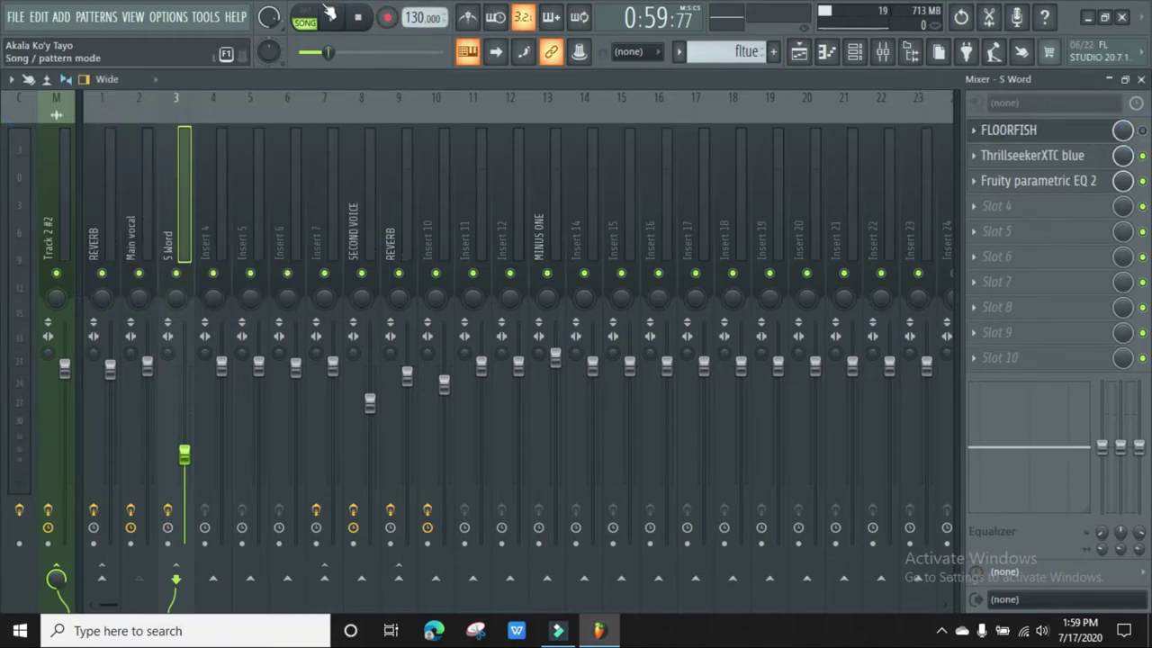
pyautogui.click(339, 20)
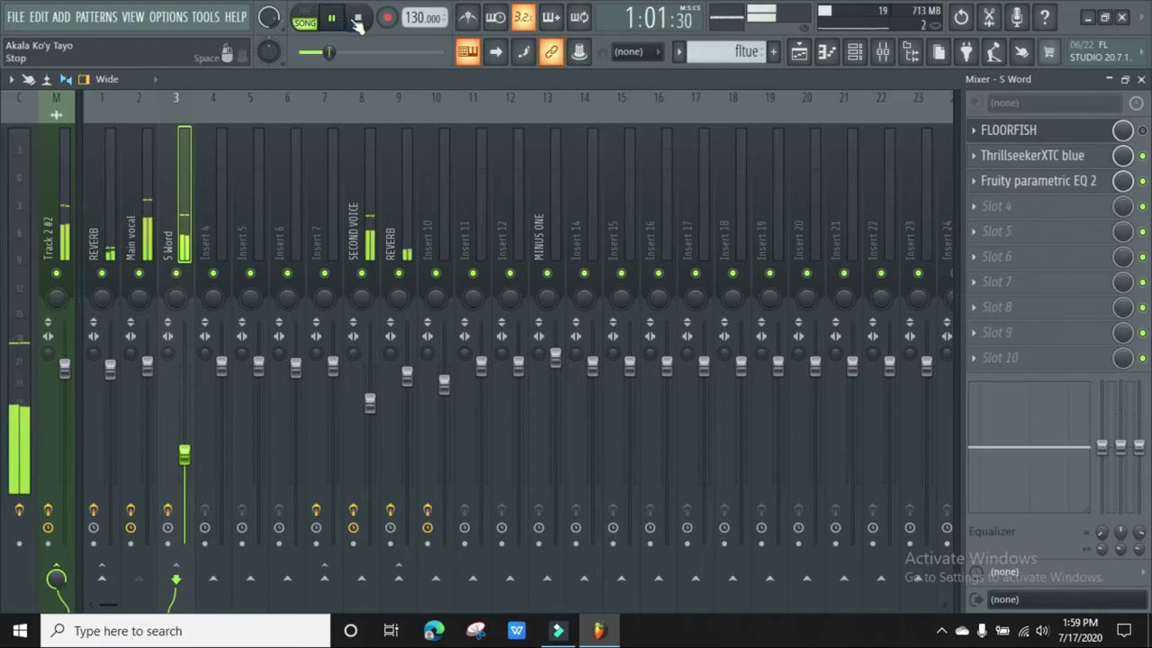
pyautogui.click(359, 19)
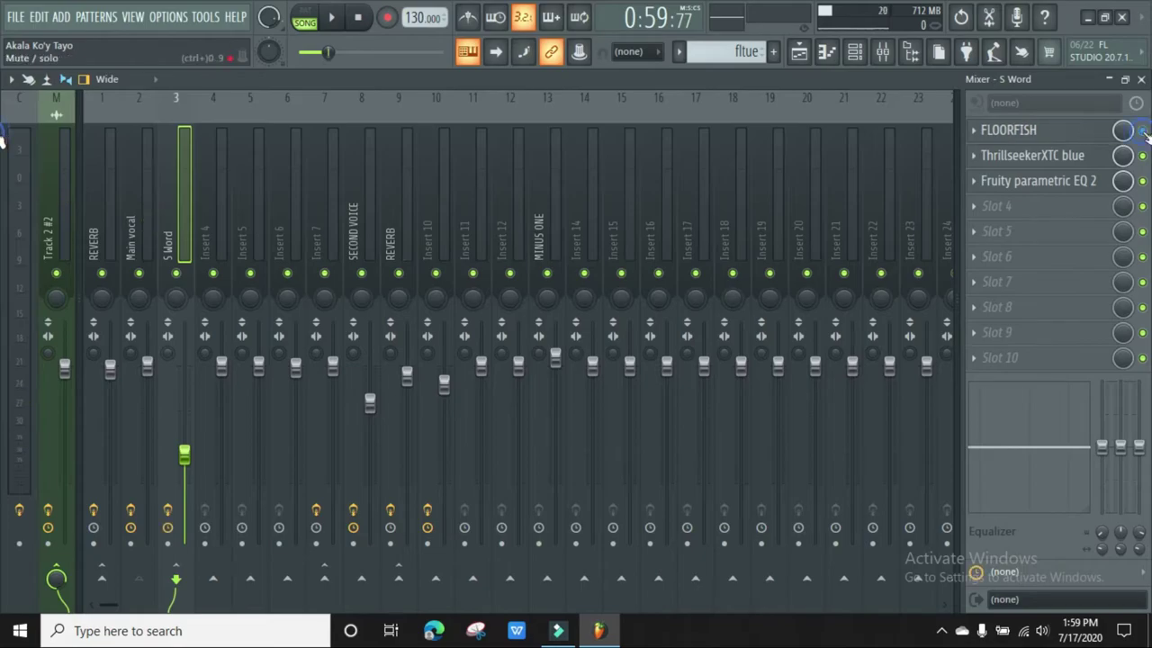
# Set the expansion of the active FLOORFISH on the S Word track to 32, and close the plugin.
pyautogui.click(1064, 137)
pyautogui.moveTo(251, 273); pyautogui.dragTo(257, 239)
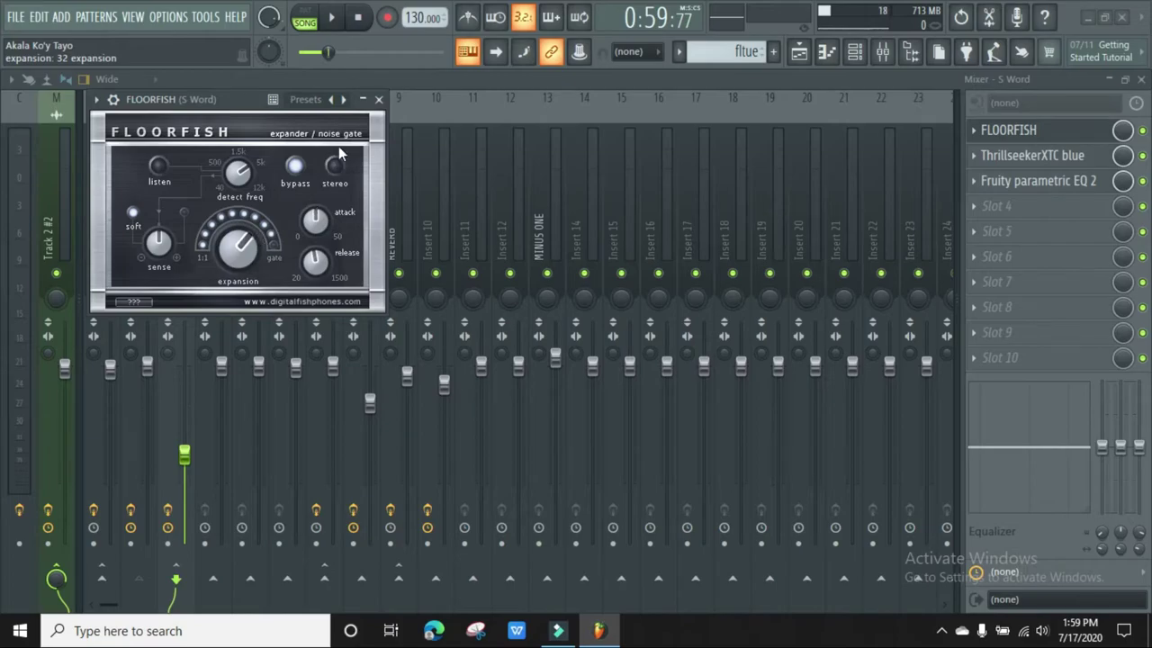
pyautogui.click(378, 99)
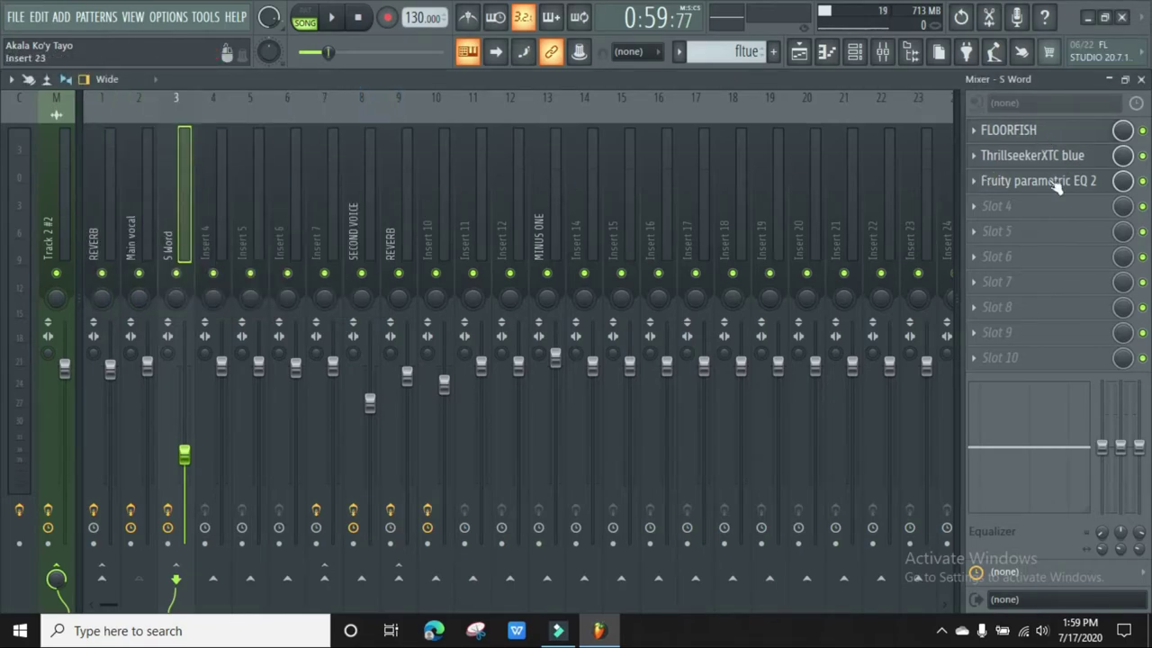
# Examine the S Word track's ThrillseekerXTC blue settings, and open its Fruity parametric EQ 2.
pyautogui.click(1029, 162)
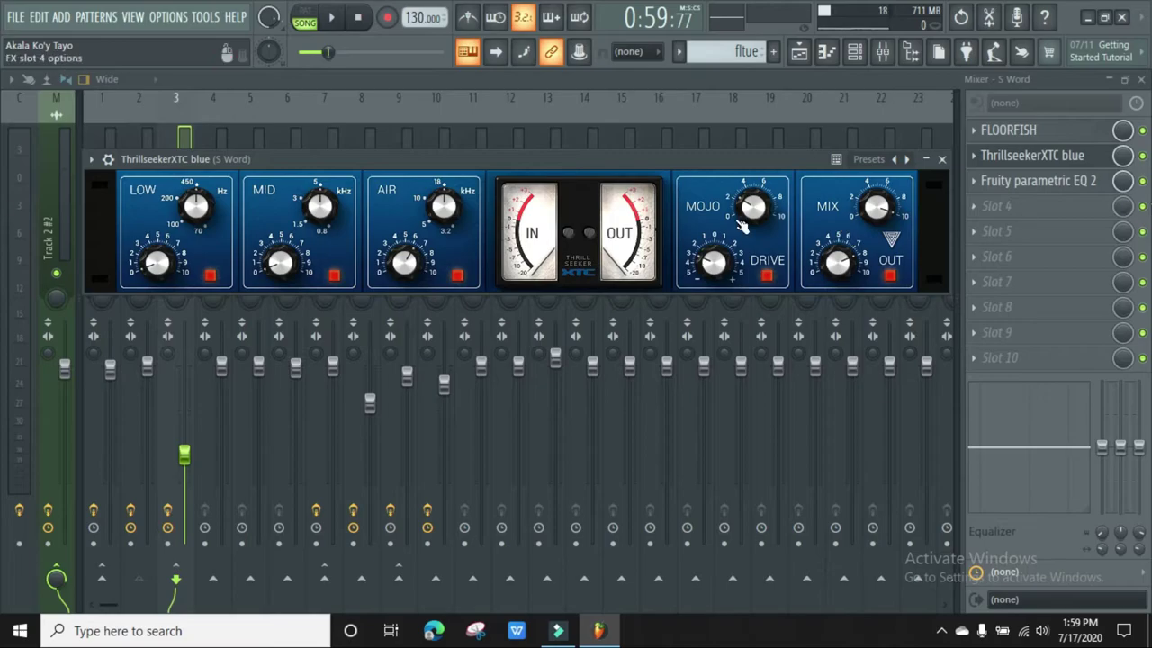
pyautogui.click(943, 160)
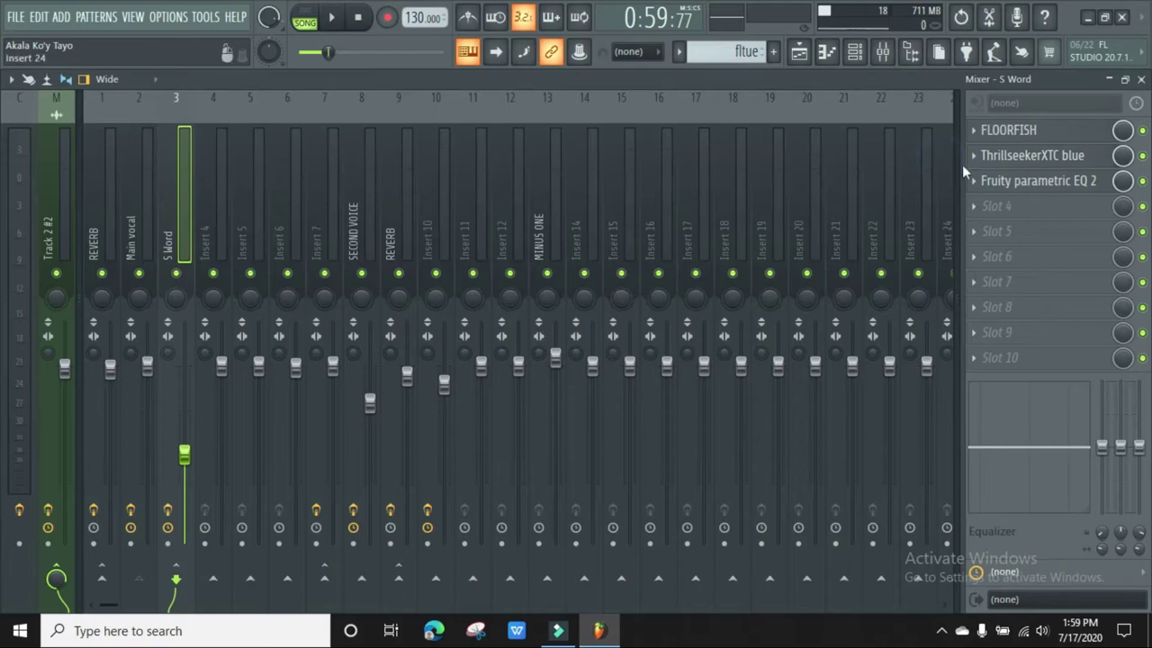
pyautogui.click(1039, 184)
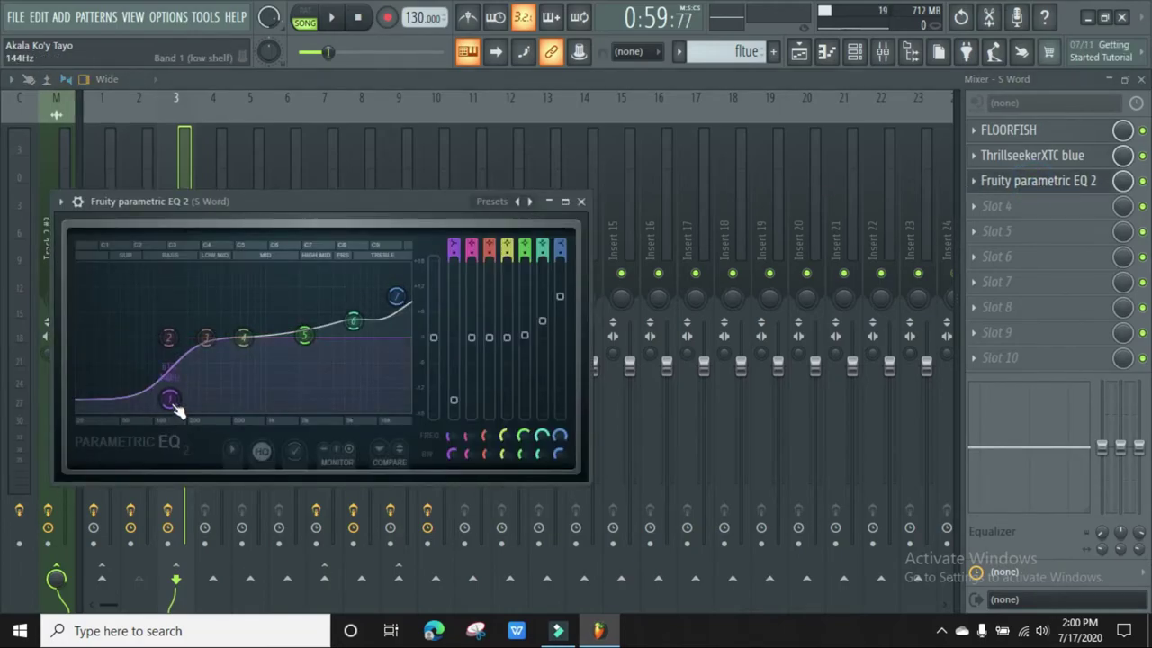
pyautogui.moveTo(278, 202); pyautogui.dragTo(357, 177)
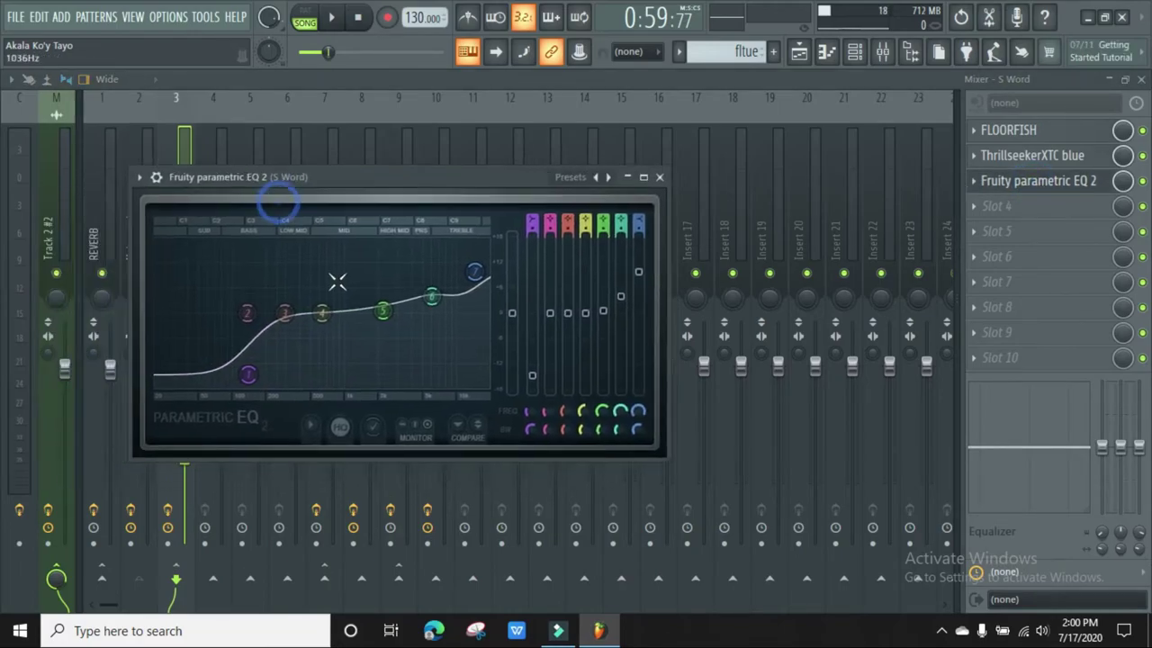
# Compare a nearly flat band 1 with a deep low-shelf cut near 100 Hz in the S Word EQ during playback, and keep the cut.
pyautogui.moveTo(248, 375)
pyautogui.mouseDown()
pyautogui.moveTo(240, 362)
pyautogui.moveTo(241, 377)
pyautogui.mouseUp()
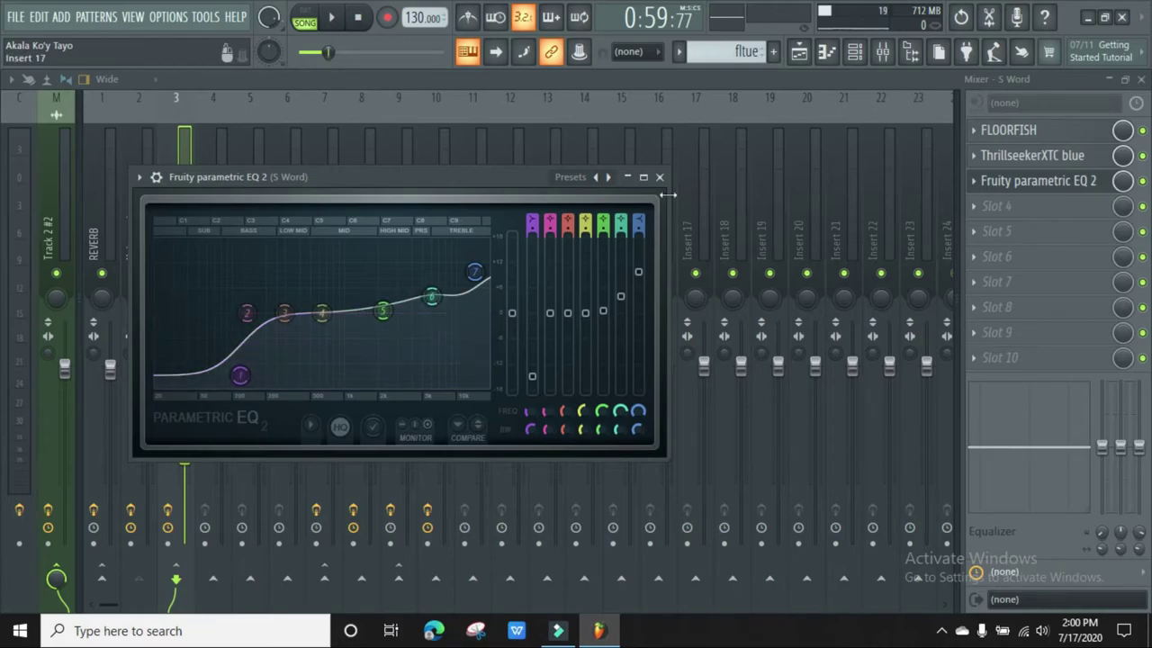
pyautogui.moveTo(236, 376); pyautogui.dragTo(206, 308)
pyautogui.click(338, 18)
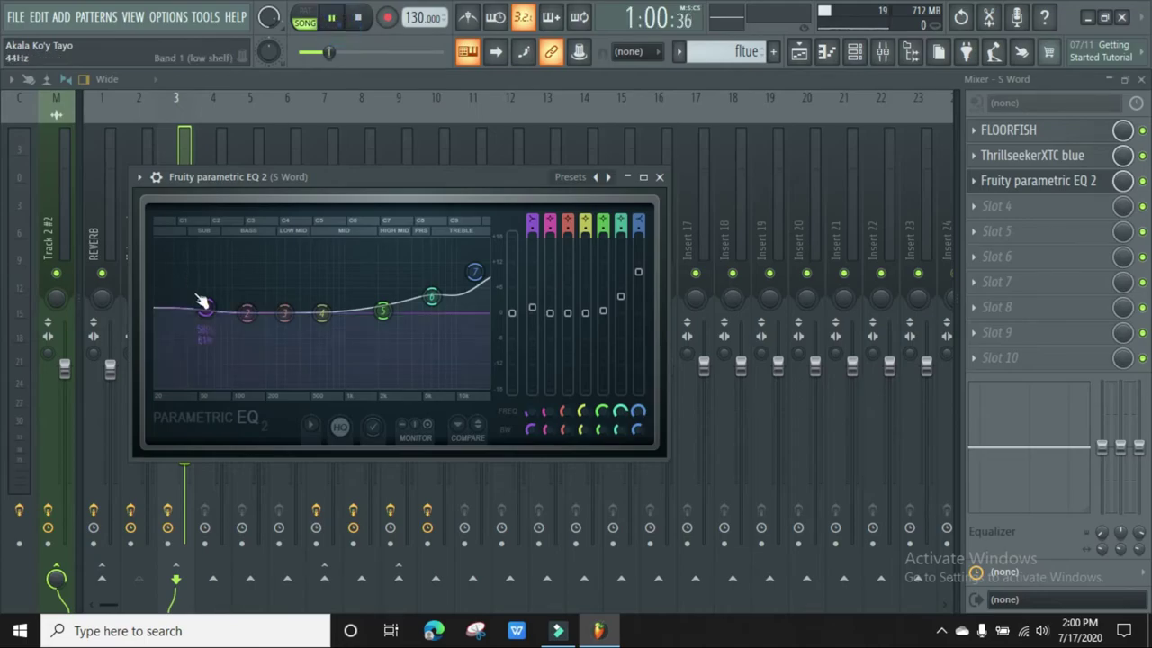
pyautogui.moveTo(206, 310); pyautogui.dragTo(236, 379)
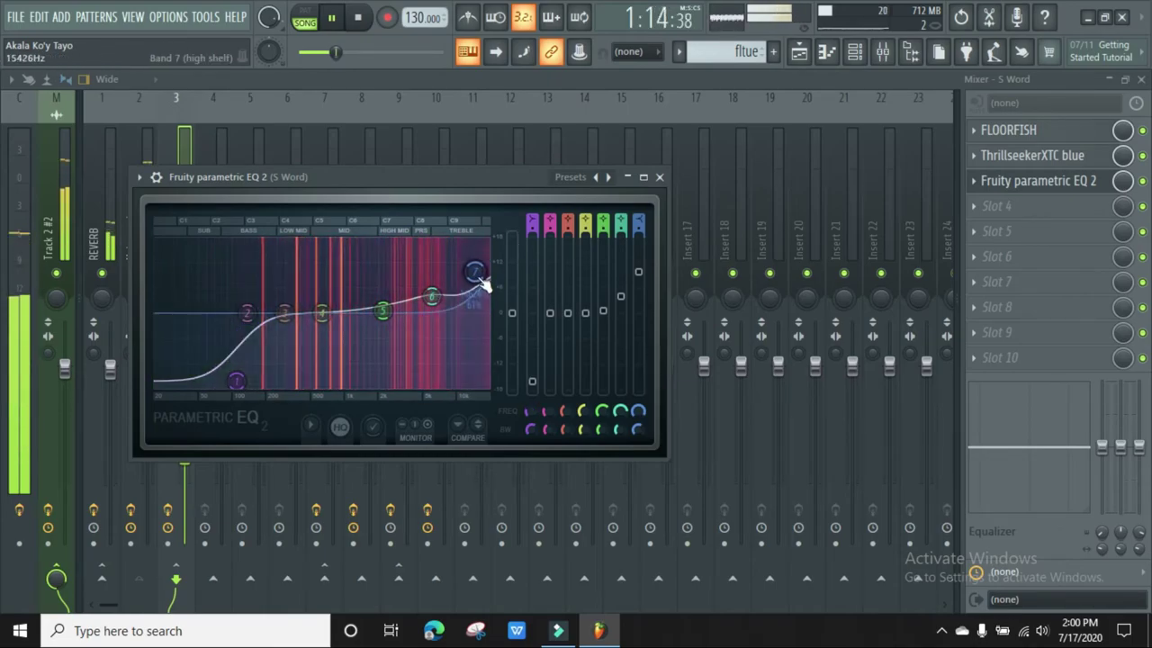
# During playback, set S Word EQ band 7 to about 13.6 dB at 13882 Hz and band 4 to -0.2 dB at 1028 Hz, and stop.
pyautogui.moveTo(477, 273)
pyautogui.mouseDown()
pyautogui.moveTo(425, 252)
pyautogui.moveTo(367, 260)
pyautogui.moveTo(478, 260)
pyautogui.moveTo(252, 247)
pyautogui.moveTo(469, 254)
pyautogui.mouseUp()
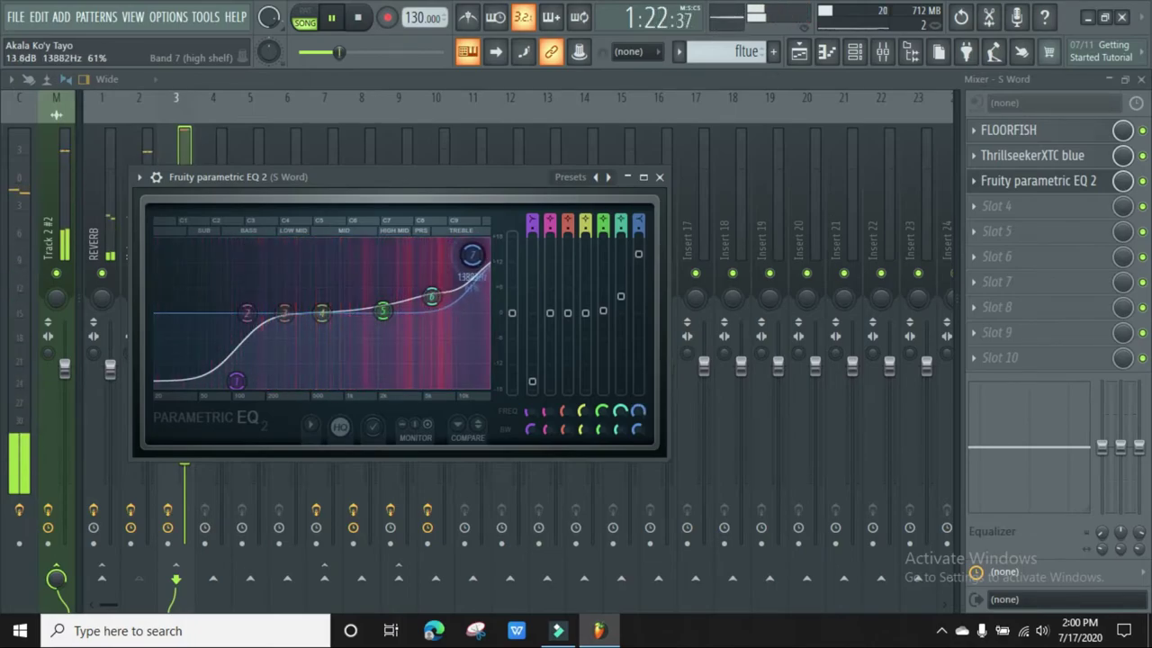
pyautogui.moveTo(322, 312); pyautogui.dragTo(346, 314)
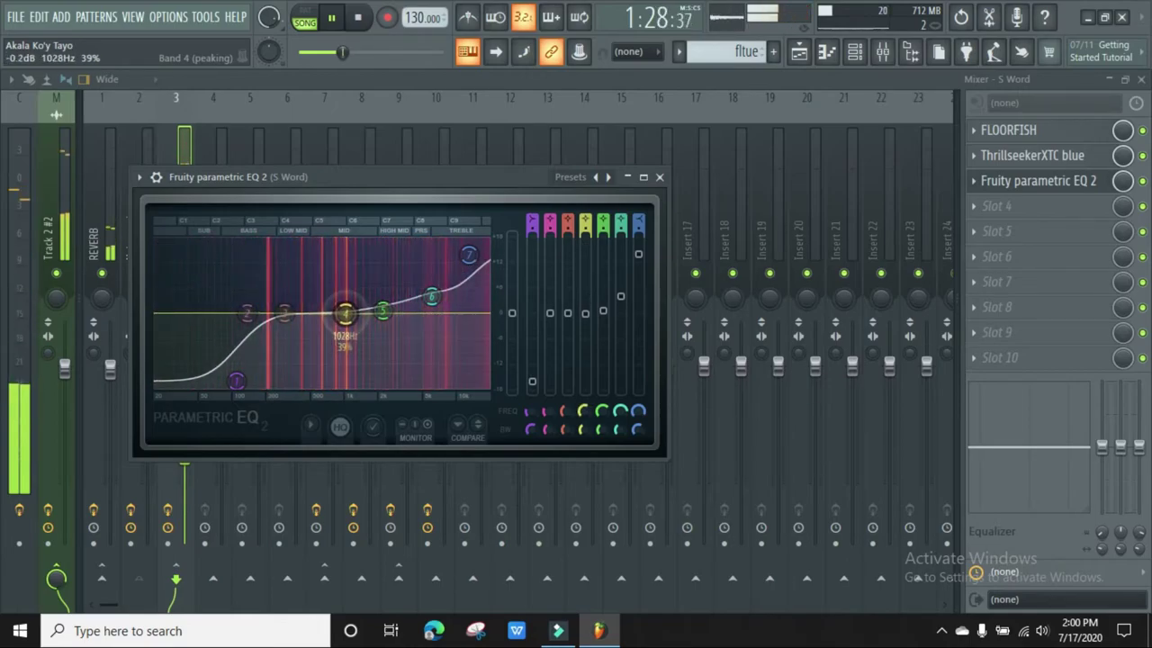
pyautogui.click(358, 18)
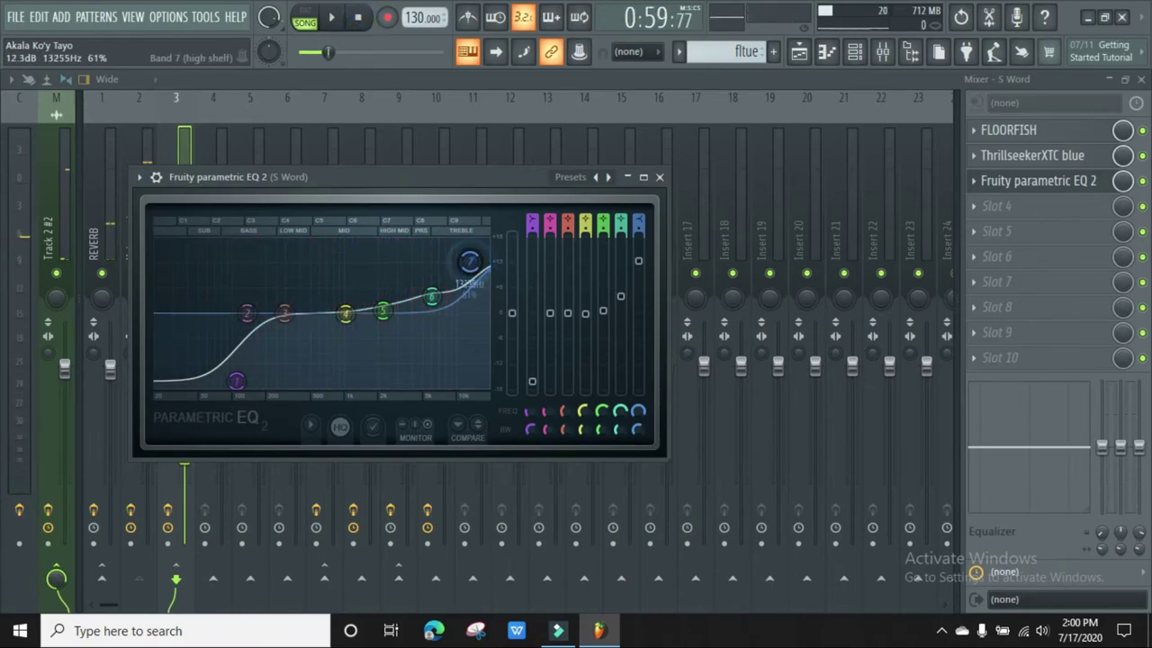
# Set S Word EQ band 1 to -15.2 dB at 106 Hz, and shift band 7's high shelf to a slightly lower frequency.
pyautogui.moveTo(236, 381); pyautogui.dragTo(233, 372)
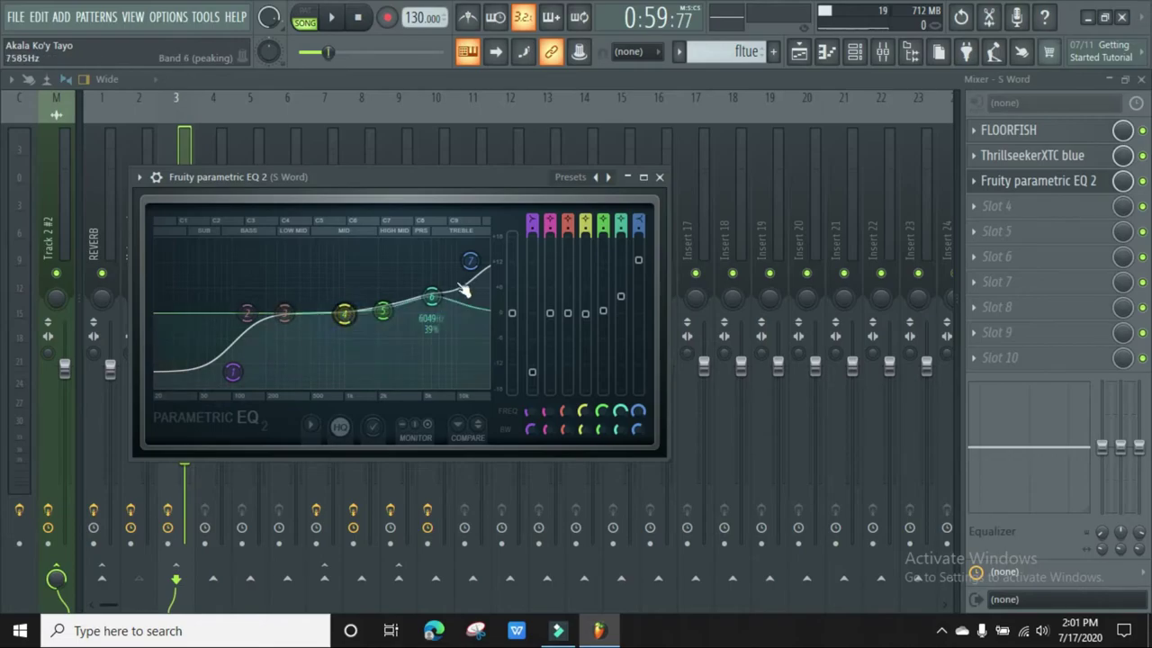
pyautogui.moveTo(471, 272); pyautogui.dragTo(476, 266)
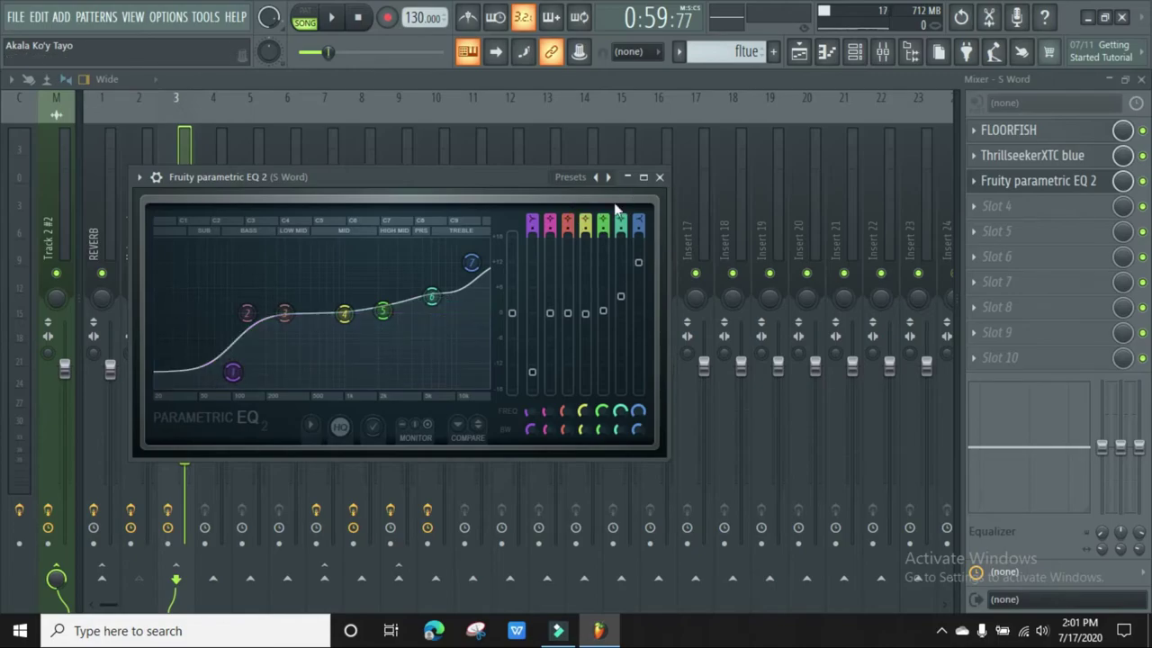
pyautogui.moveTo(233, 372)
pyautogui.mouseDown()
pyautogui.moveTo(258, 277)
pyautogui.moveTo(235, 262)
pyautogui.moveTo(223, 302)
pyautogui.moveTo(235, 377)
pyautogui.mouseUp()
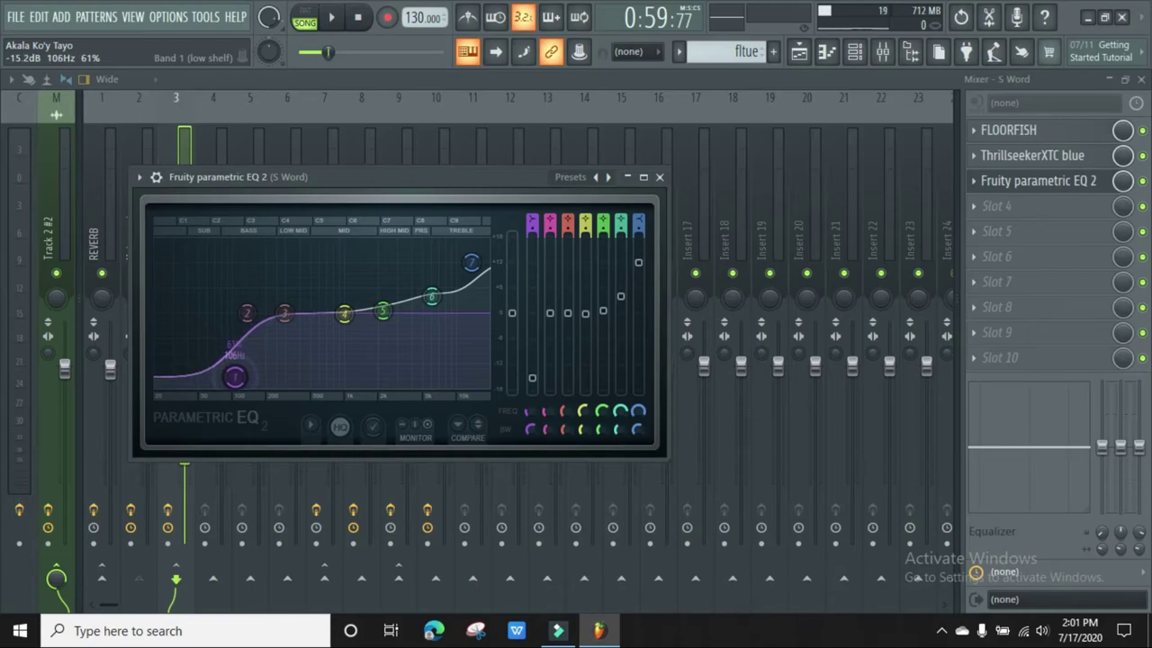
pyautogui.moveTo(472, 266)
pyautogui.mouseDown()
pyautogui.moveTo(348, 264)
pyautogui.moveTo(406, 263)
pyautogui.moveTo(448, 375)
pyautogui.moveTo(460, 263)
pyautogui.mouseUp()
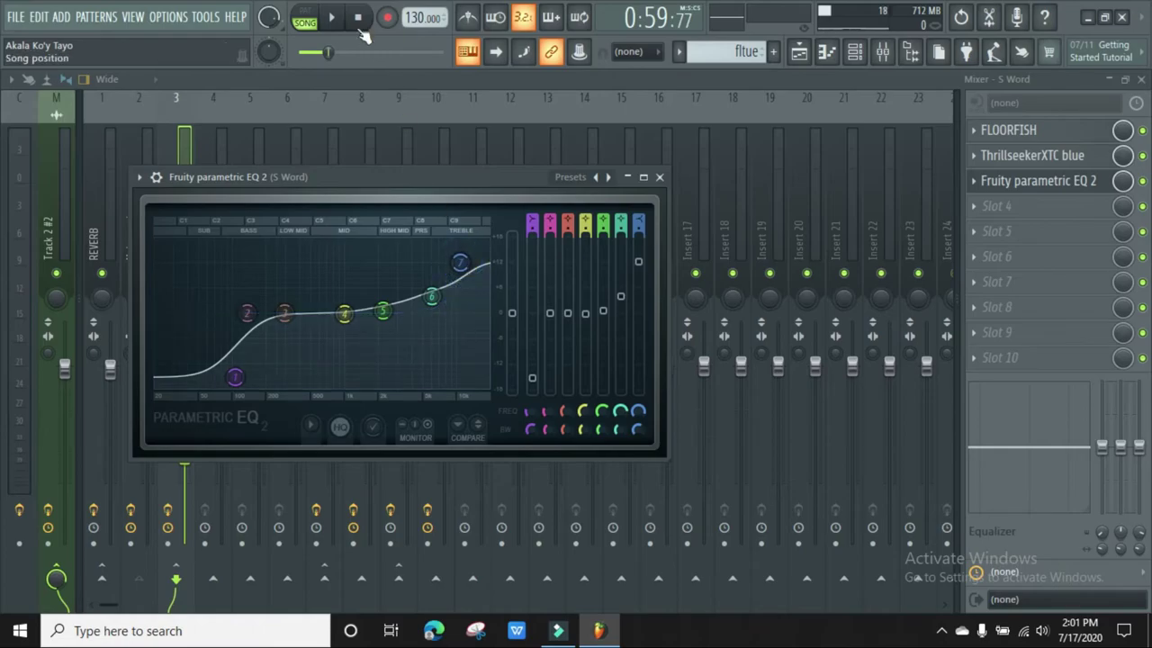
# During playback, shift S Word EQ band 7 to a slightly higher frequency and lower gain, and close the EQ.
pyautogui.click(335, 21)
pyautogui.moveTo(460, 261)
pyautogui.mouseDown()
pyautogui.moveTo(472, 299)
pyautogui.moveTo(468, 251)
pyautogui.moveTo(469, 267)
pyautogui.mouseUp()
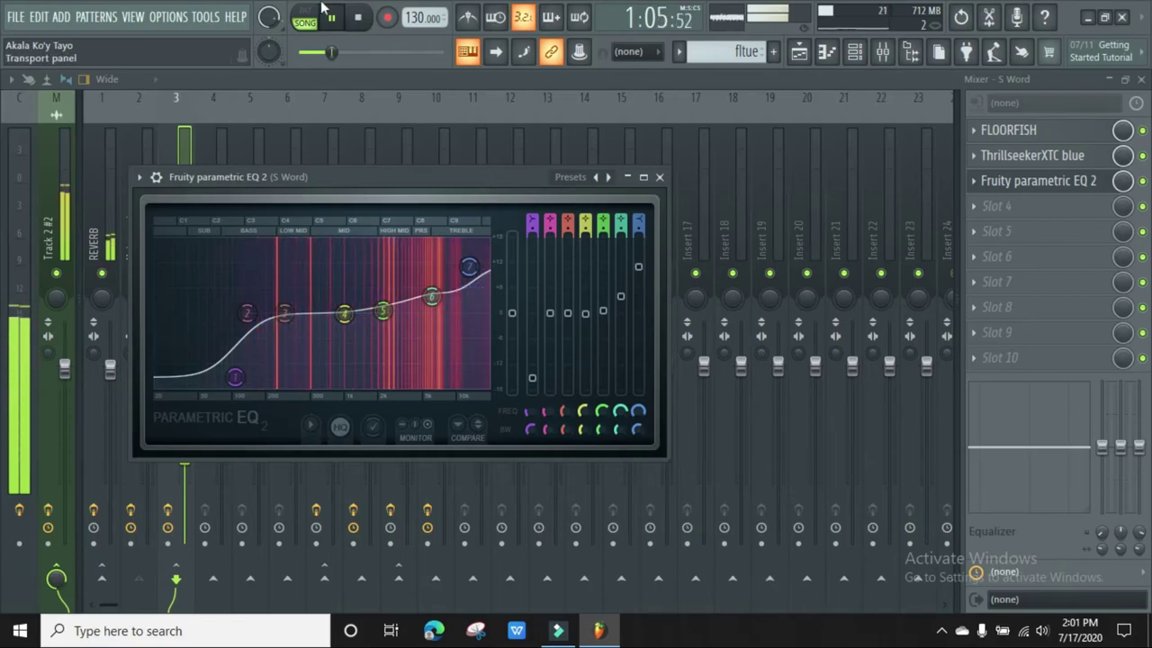
pyautogui.click(357, 17)
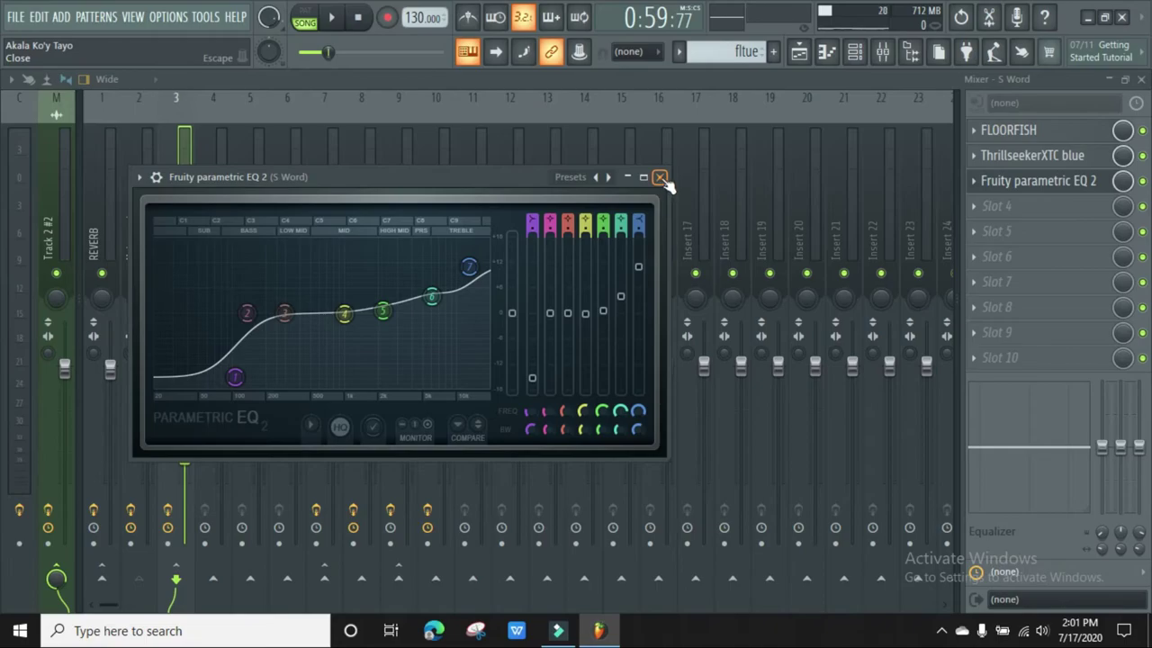
pyautogui.click(661, 177)
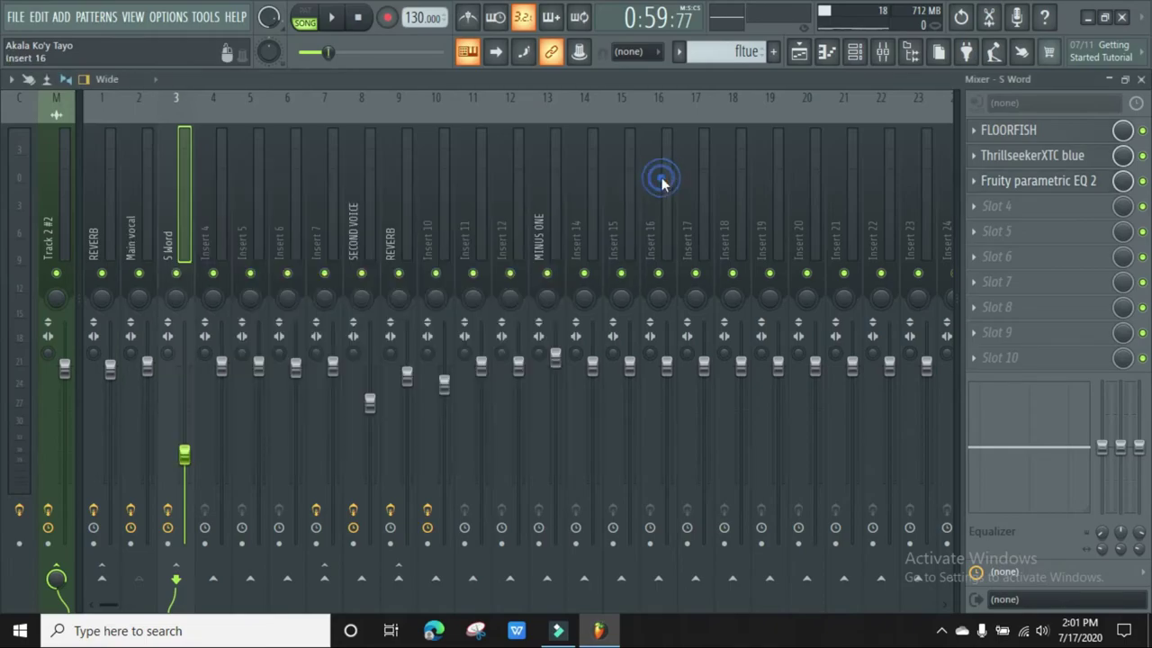
# Select the SECOND VOICE mixer track and mute the Main vocal, its REVERB on track 1, and S Word.
pyautogui.click(365, 187)
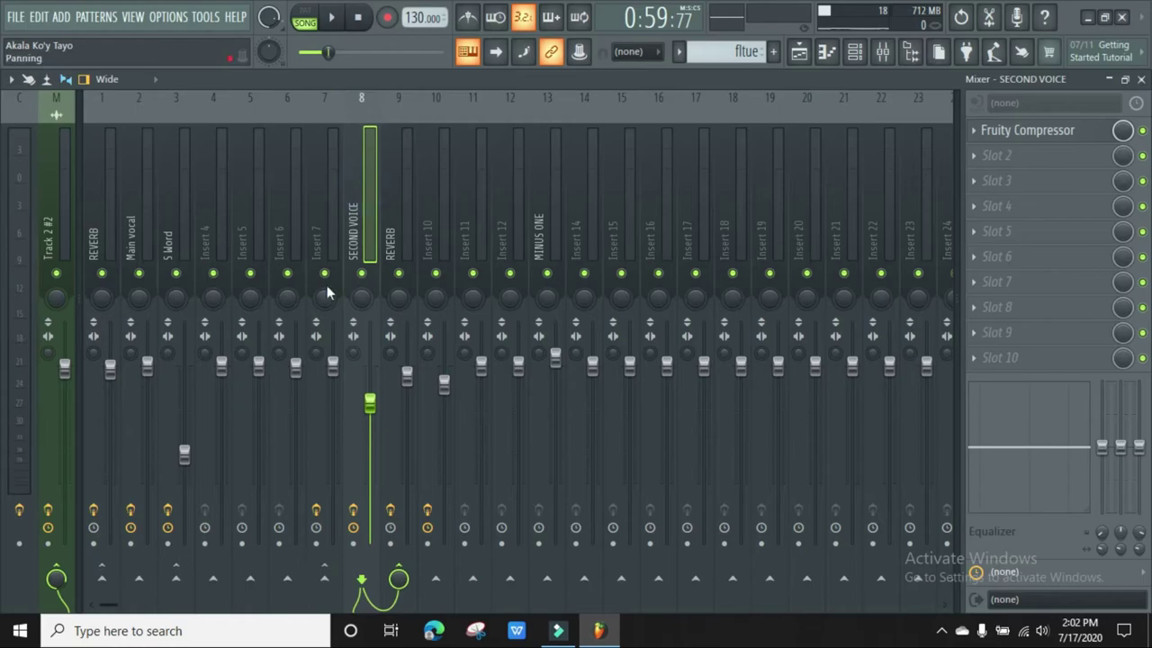
pyautogui.click(139, 275)
pyautogui.click(102, 273)
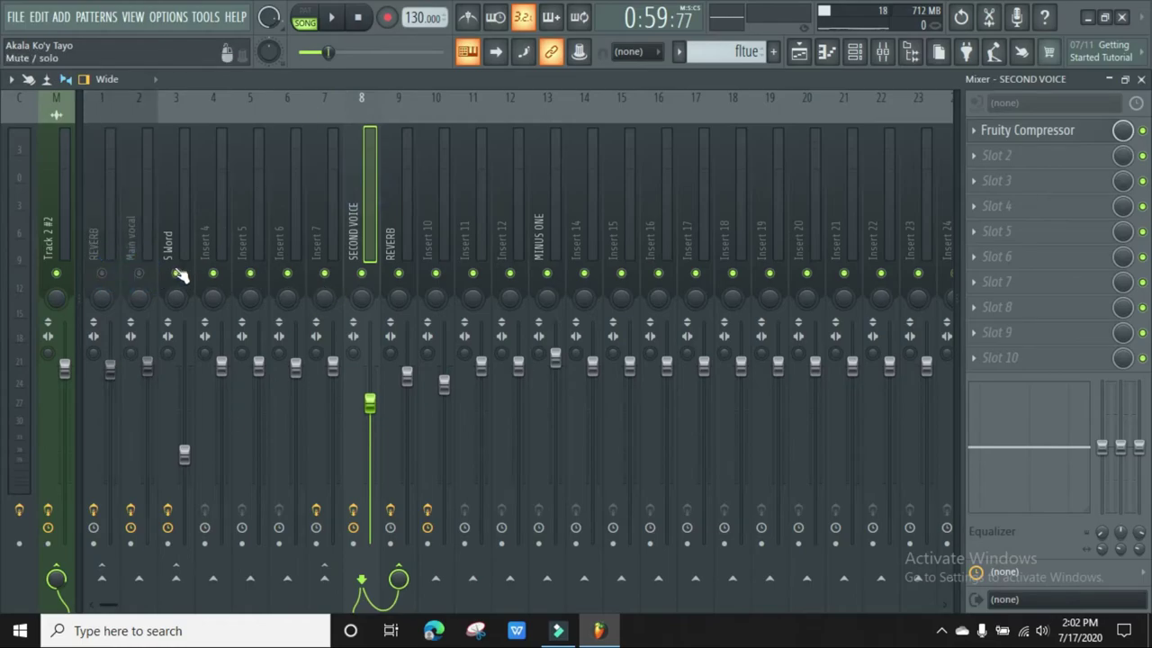
pyautogui.click(176, 272)
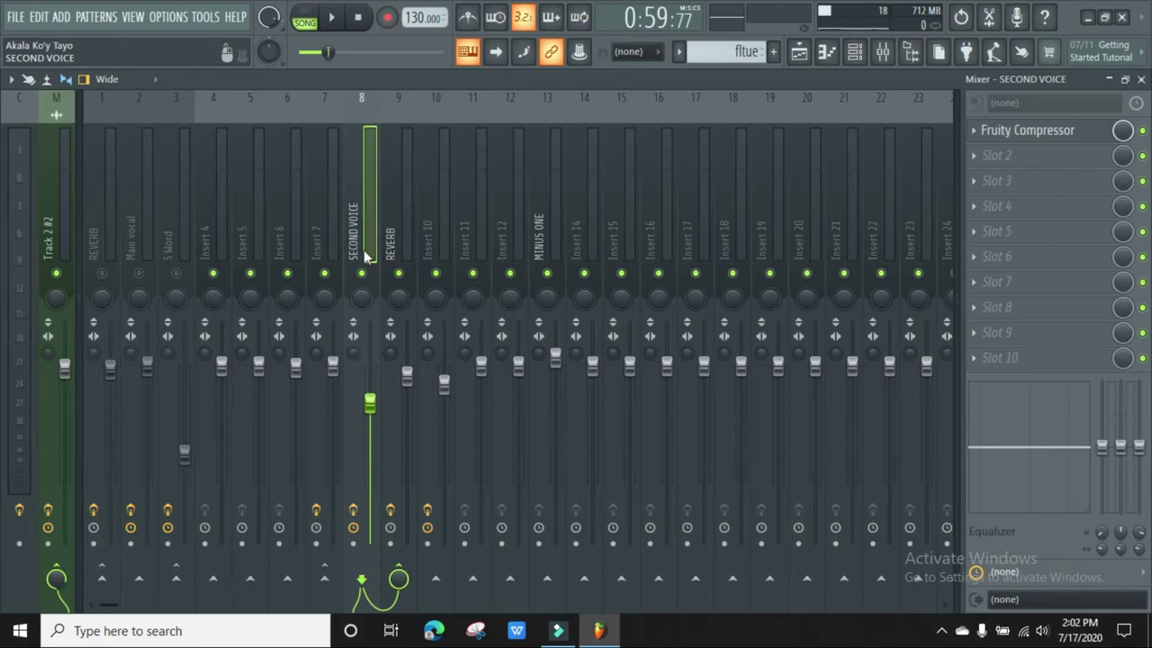
# Compare the effect chains and routing of the SECOND VOICE track and the REVERB on track 9.
pyautogui.click(392, 219)
pyautogui.click(358, 217)
pyautogui.click(406, 218)
pyautogui.click(370, 216)
pyautogui.click(401, 221)
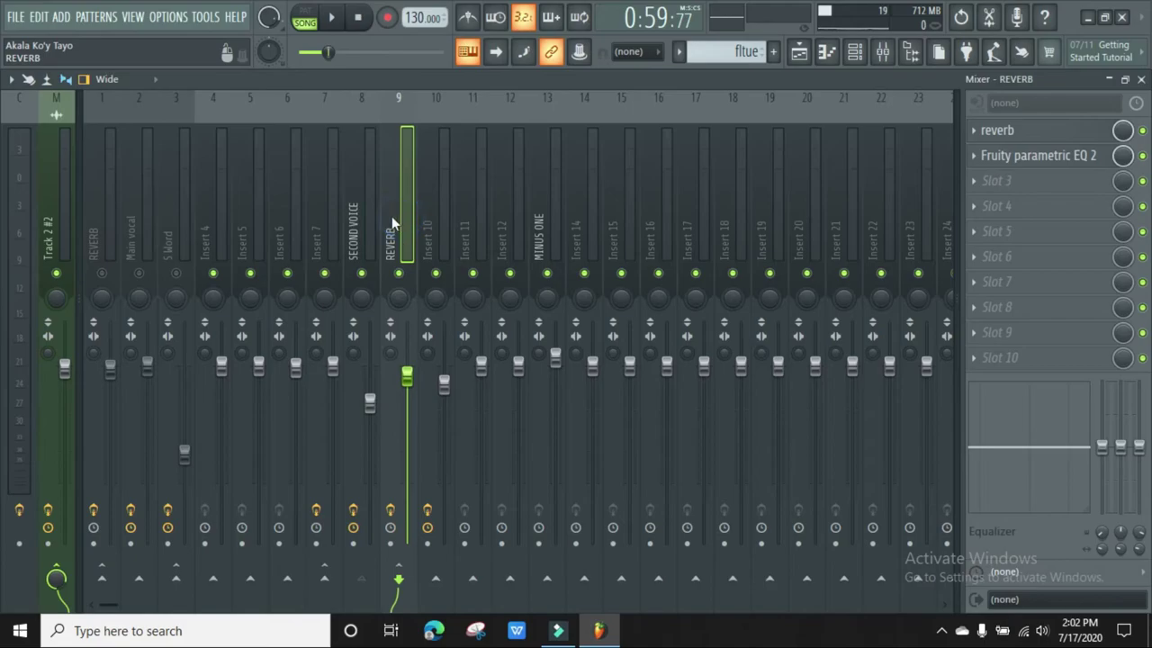
pyautogui.click(368, 214)
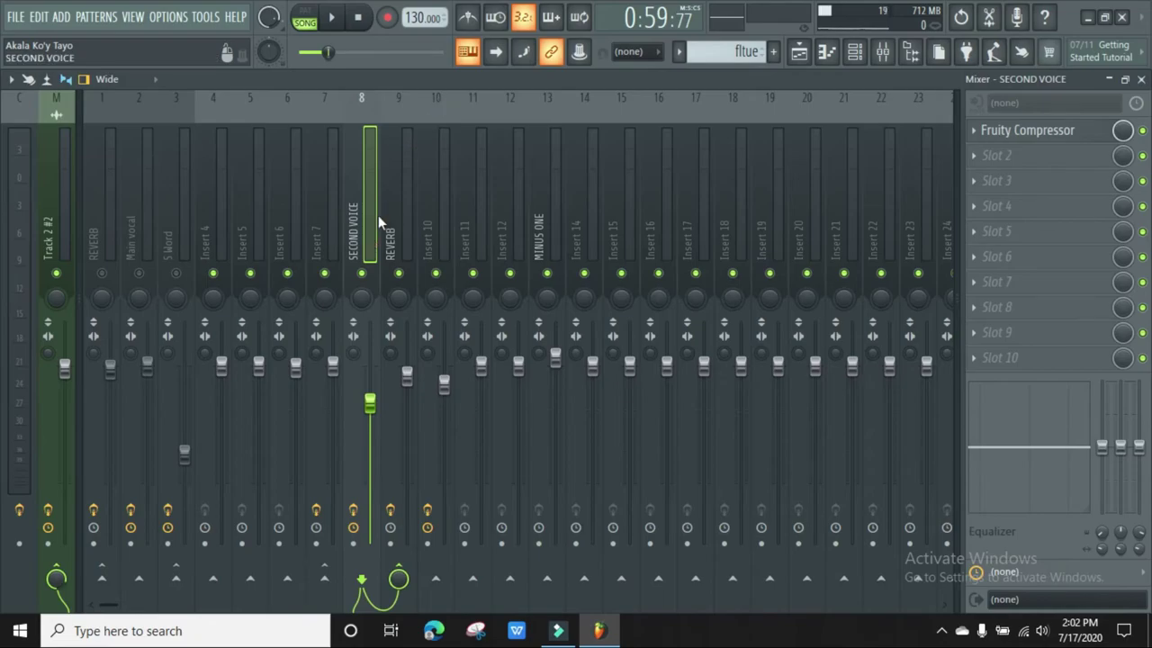
pyautogui.click(399, 205)
# Examine the Fruity Compressor settings on the SECOND VOICE track.
pyautogui.click(353, 220)
pyautogui.click(1051, 134)
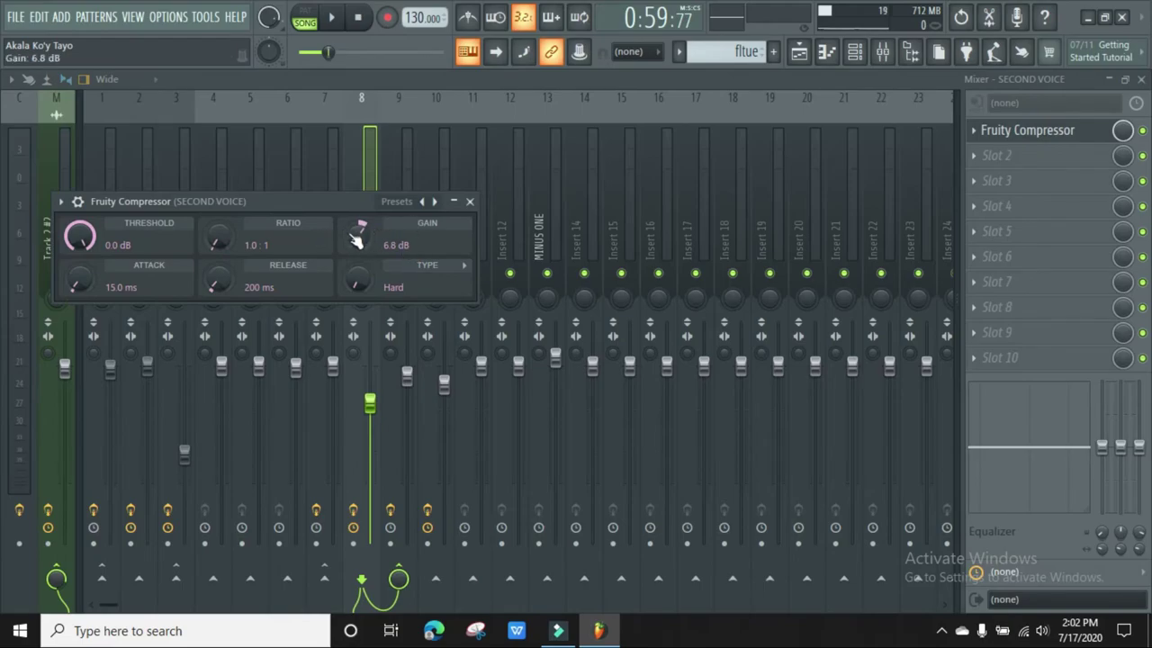
pyautogui.click(470, 202)
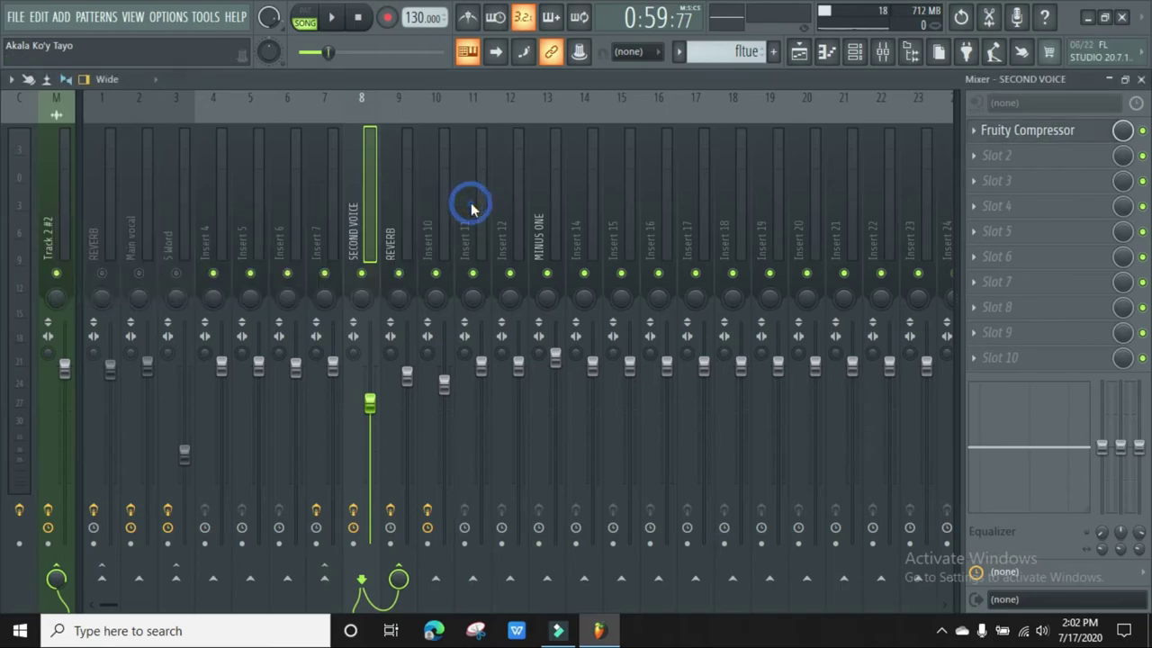
# Examine the Fruity parametric EQ 2 and Pro-R reverb settings on the track 9 REVERB.
pyautogui.click(407, 232)
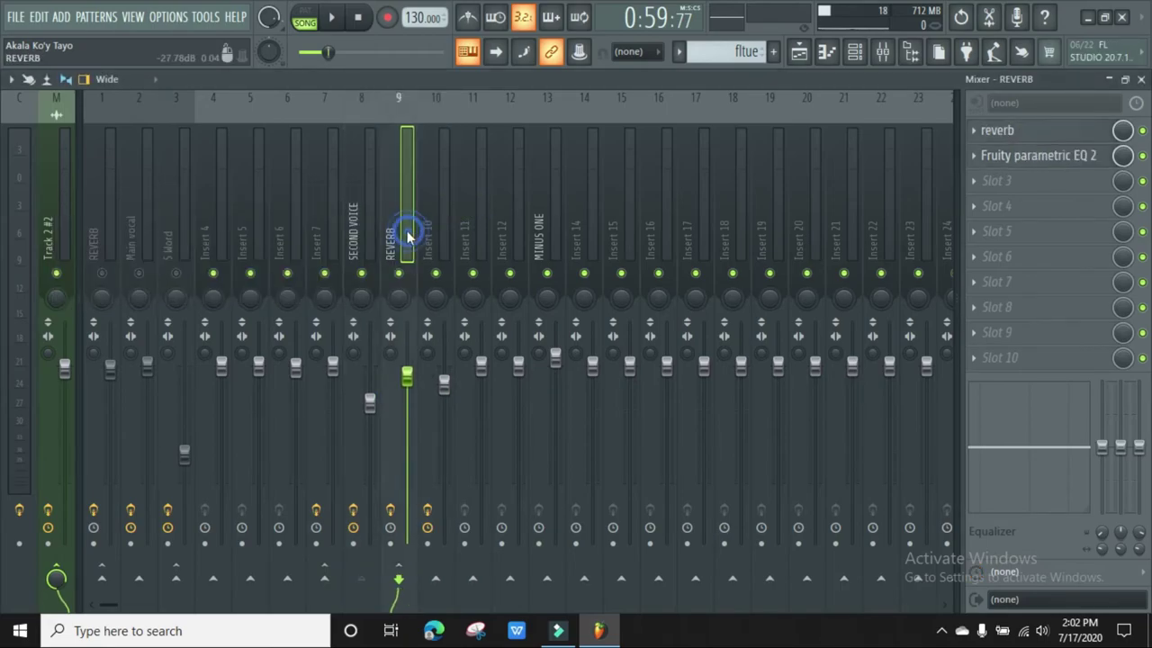
pyautogui.click(1062, 165)
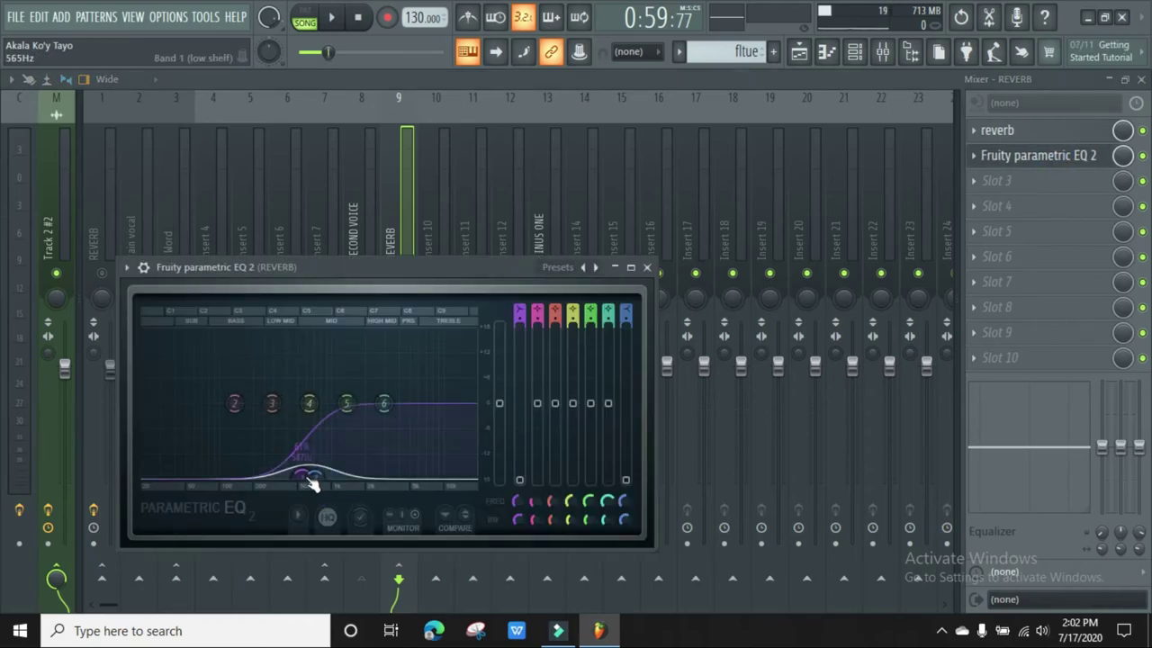
pyautogui.click(647, 268)
pyautogui.click(1004, 132)
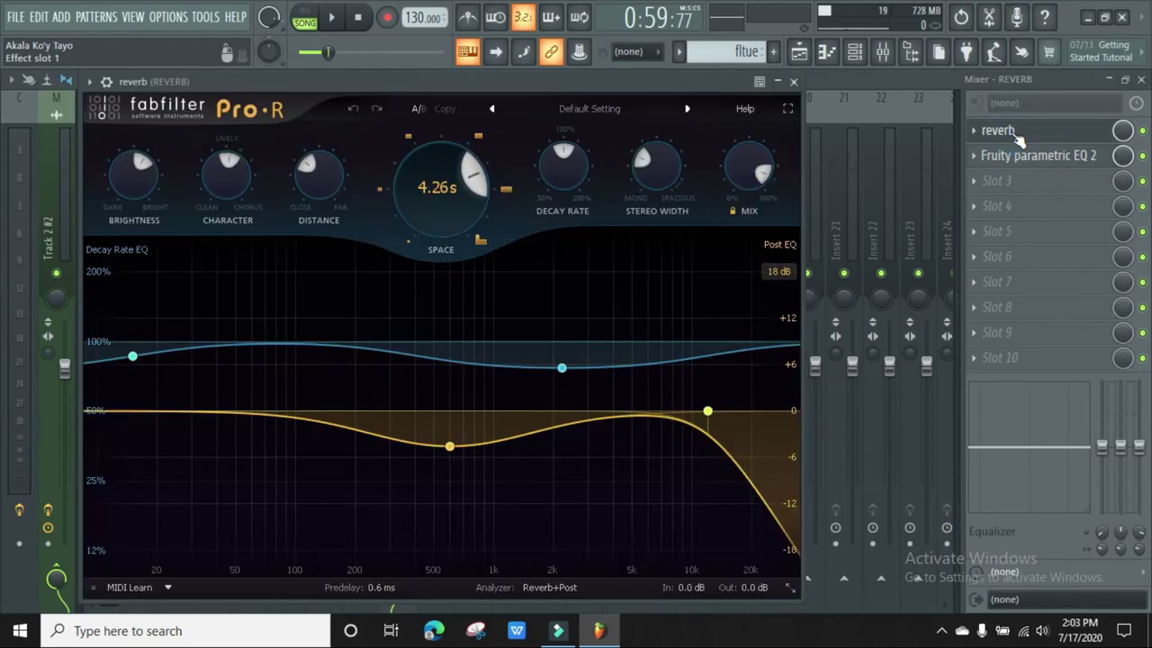
pyautogui.click(795, 82)
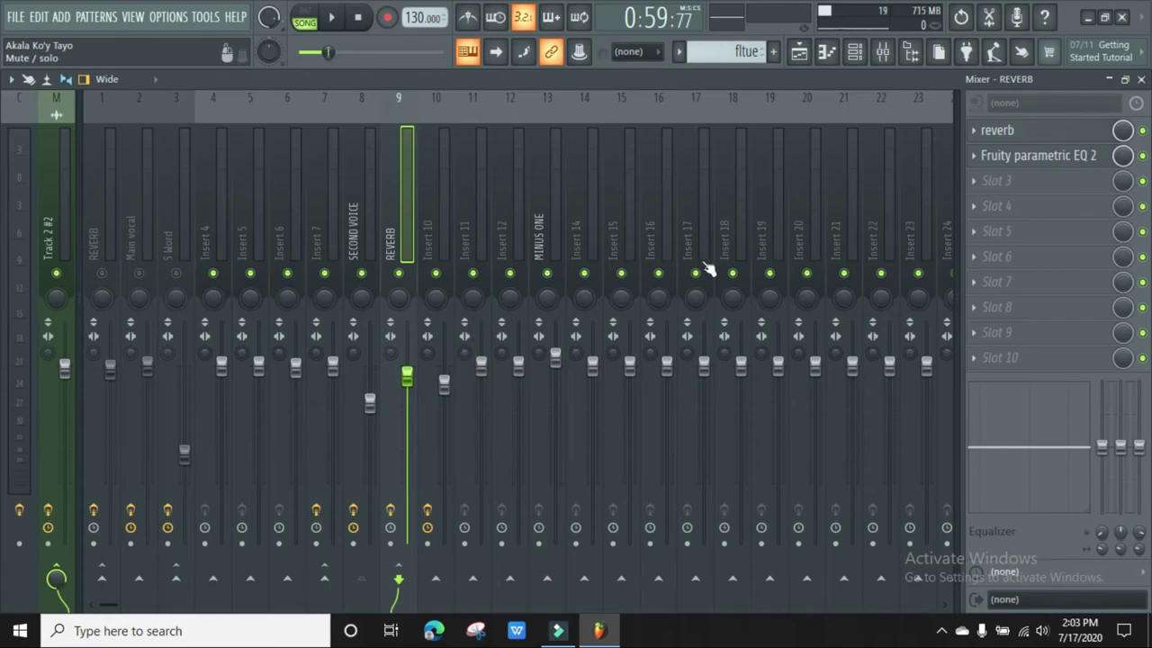
# Close the mixer to unmute playlist Track 1, and place the song position before Track 4's first vocal clip near bar 33.
pyautogui.click(1141, 79)
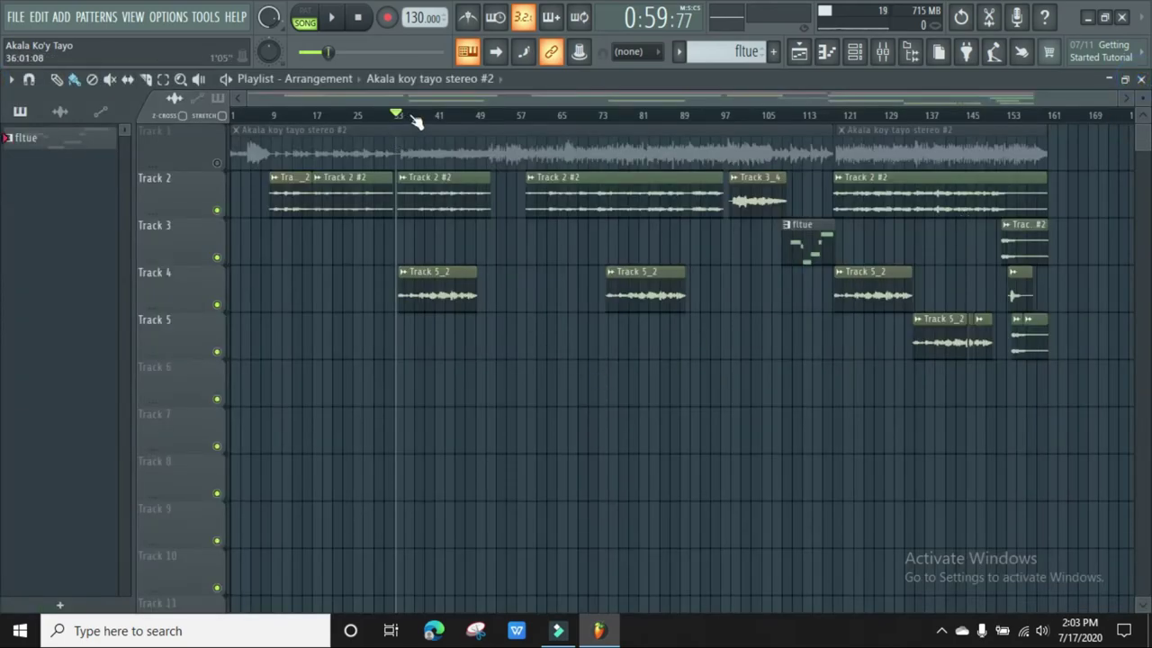
pyautogui.click(216, 162)
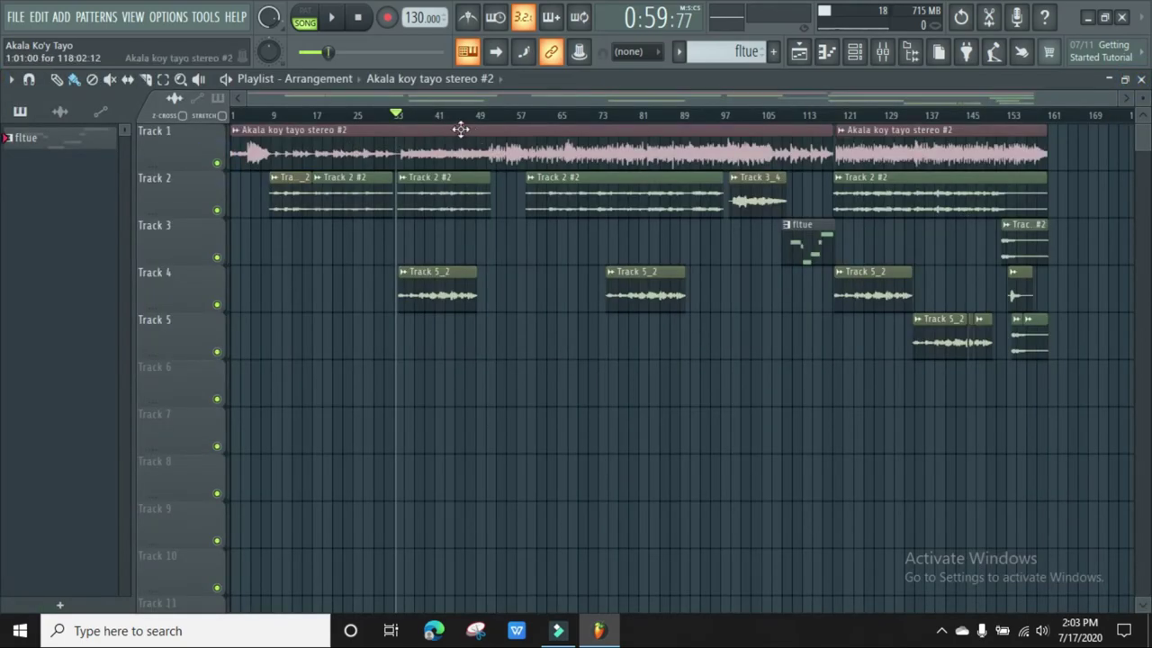
pyautogui.click(402, 119)
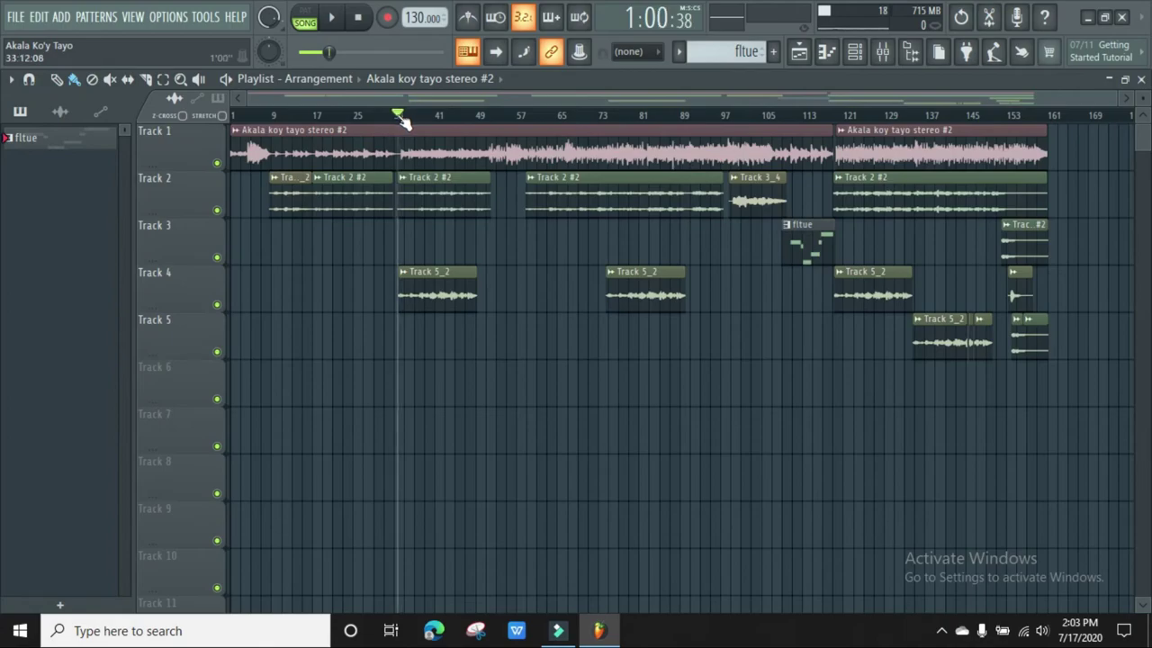
pyautogui.click(404, 119)
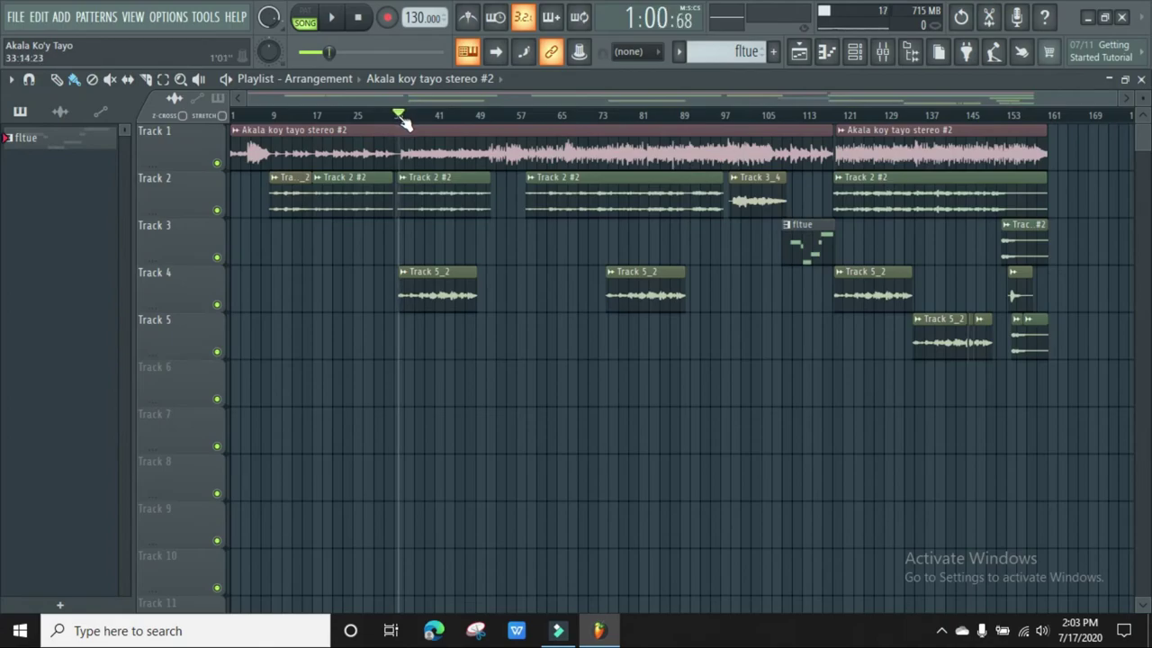
pyautogui.click(404, 118)
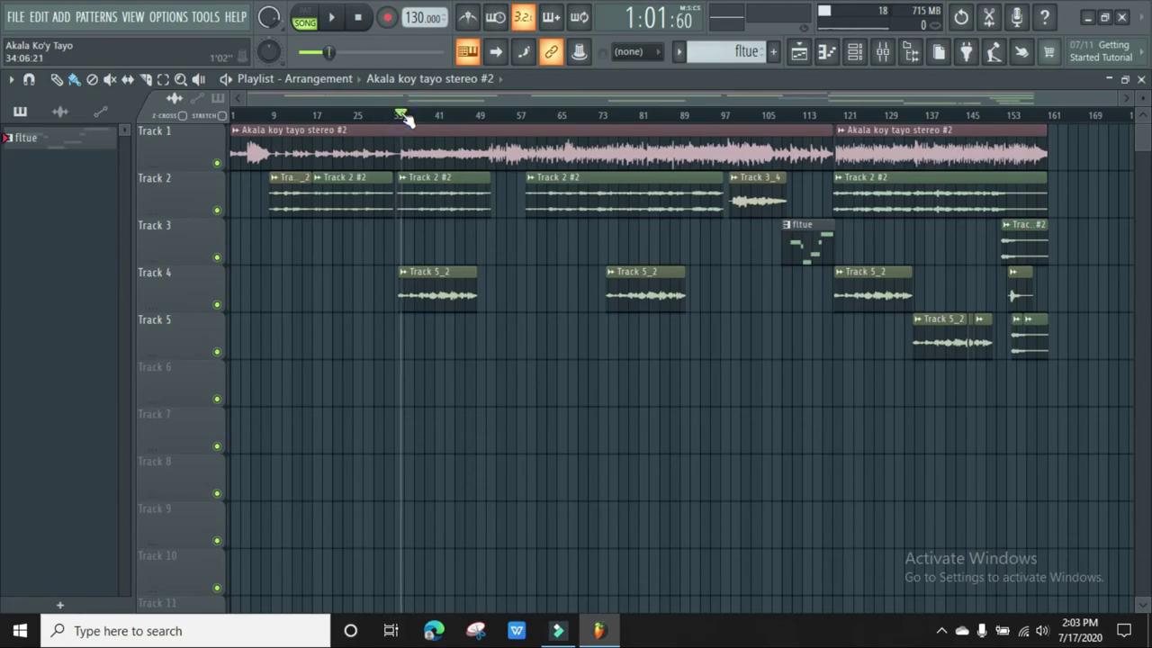
pyautogui.scroll(5, 395, 135)
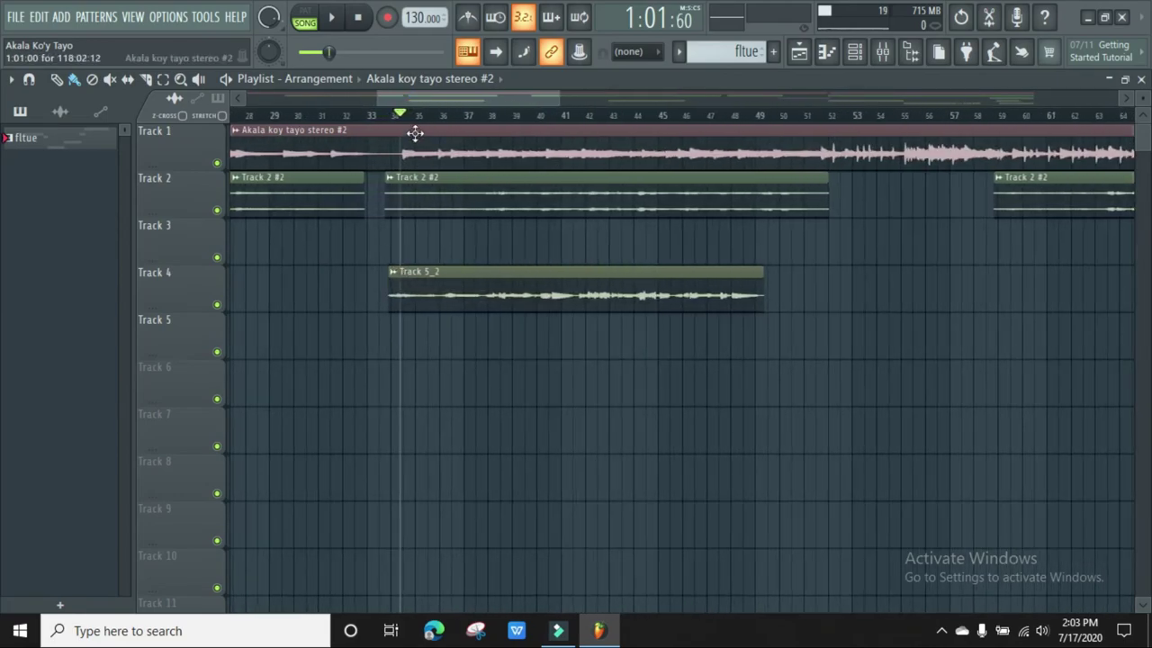
pyautogui.click(388, 116)
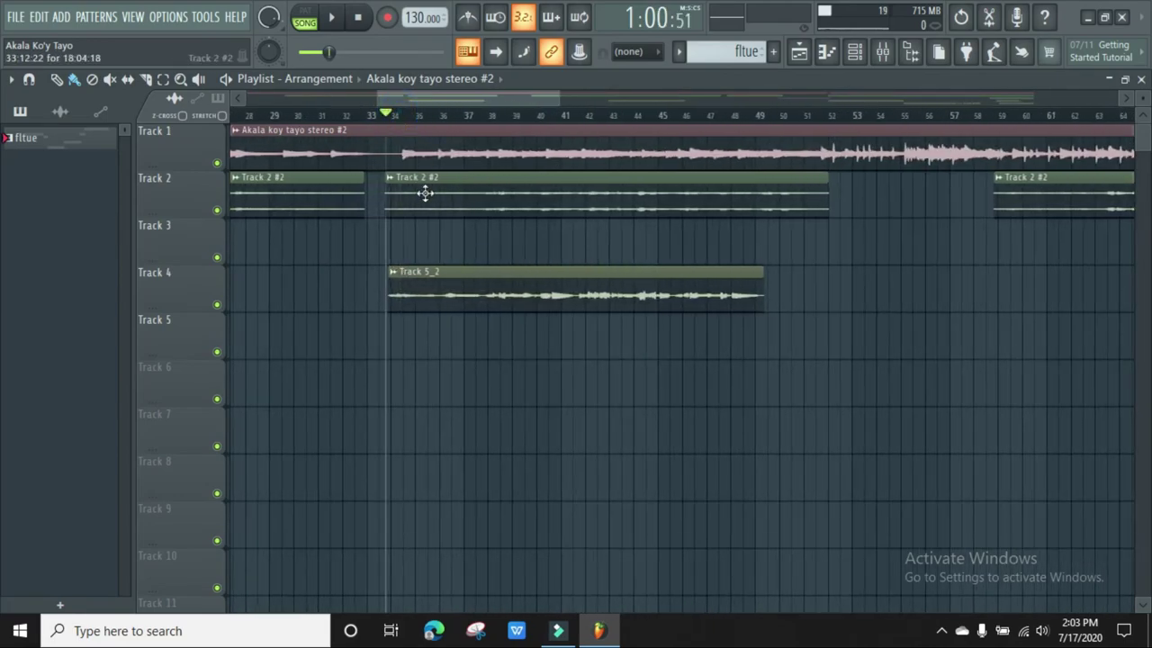
# Move the song position to 2:15:65, at the start of Track 4's second vocal clip.
pyautogui.scroll(-3, 425, 187)
pyautogui.scroll(-1, 428, 186)
pyautogui.scroll(-1, 429, 186)
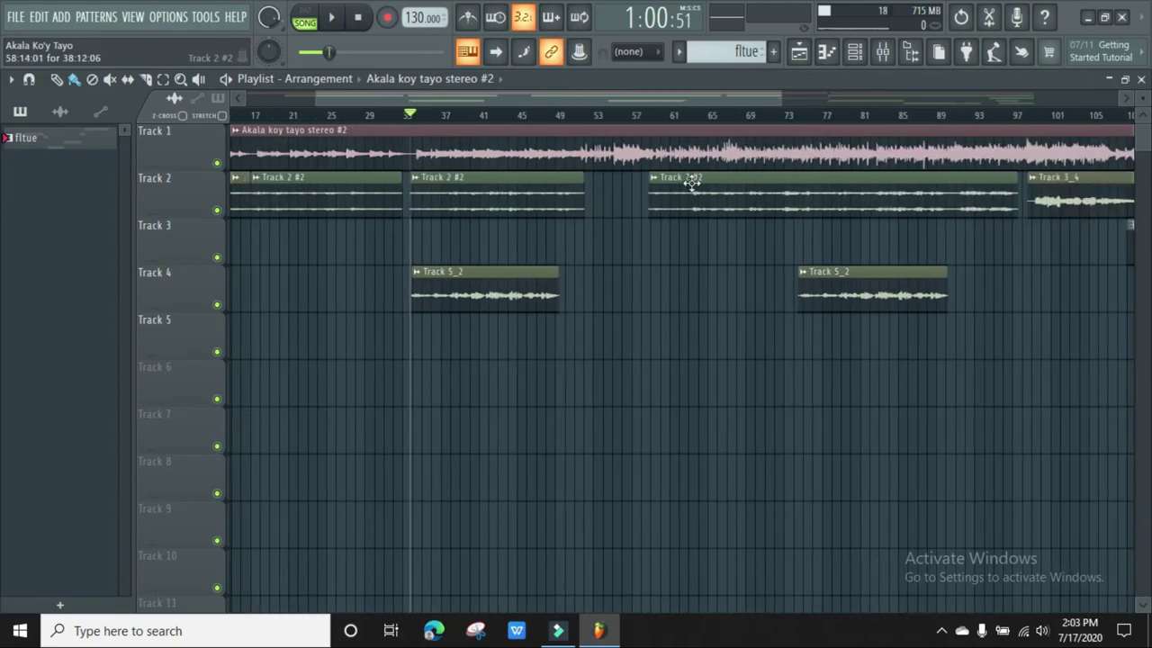
pyautogui.click(801, 116)
pyautogui.scroll(2, 783, 265)
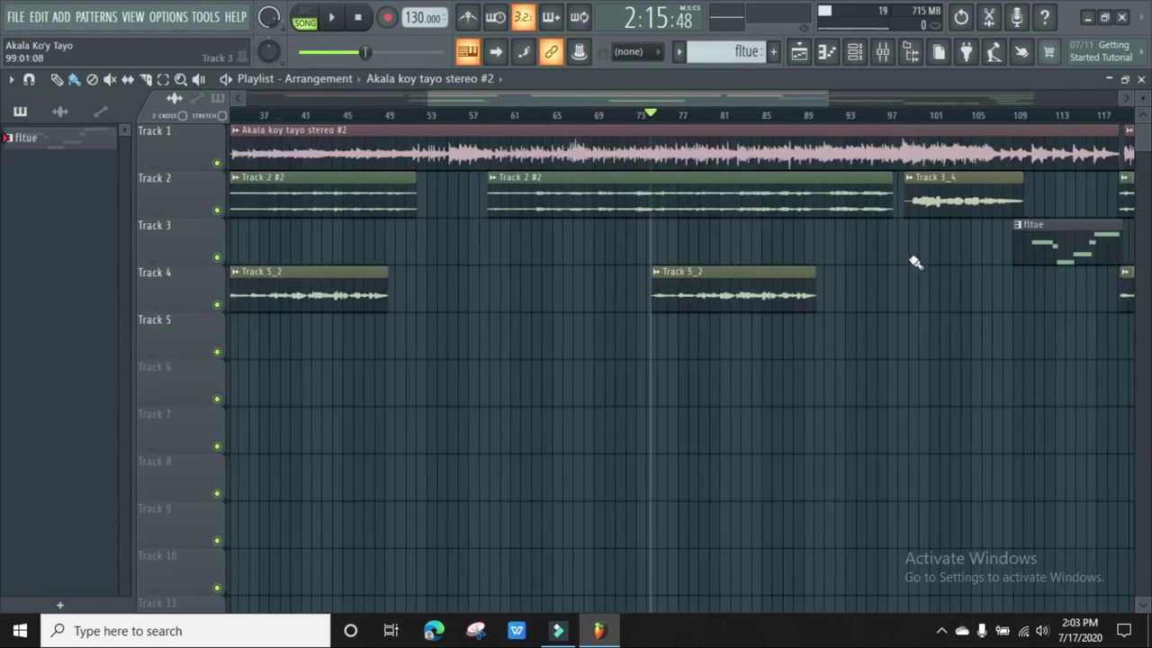
pyautogui.moveTo(636, 116); pyautogui.dragTo(642, 121)
pyautogui.scroll(-2, 759, 340)
pyautogui.scroll(2, 893, 329)
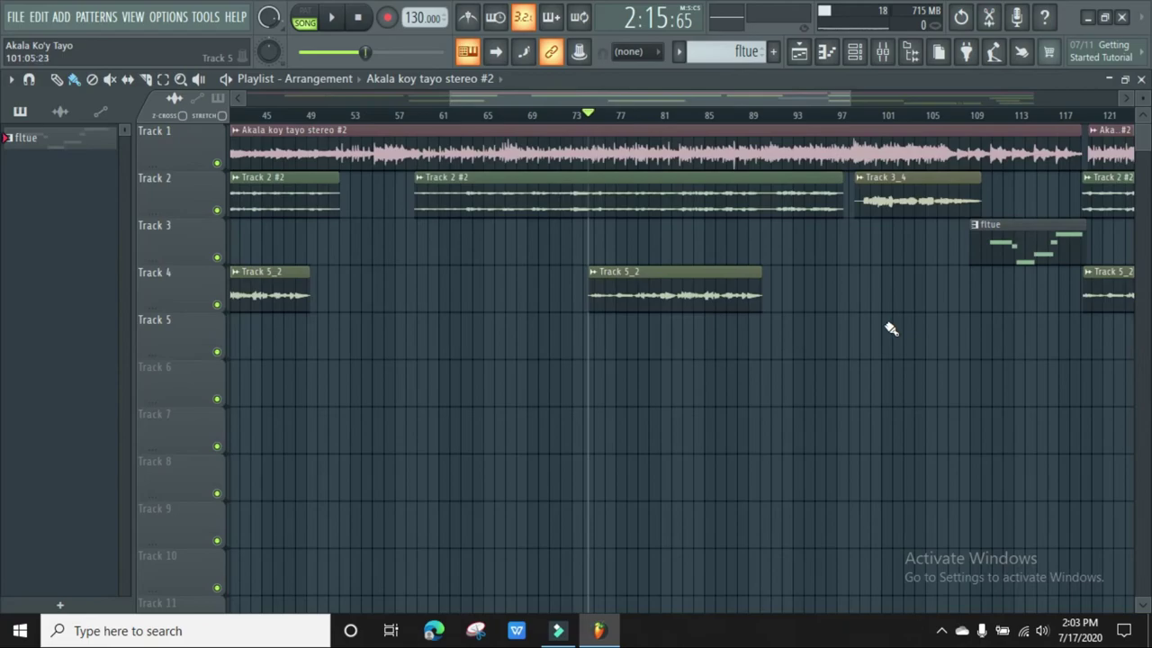
pyautogui.scroll(2, 892, 330)
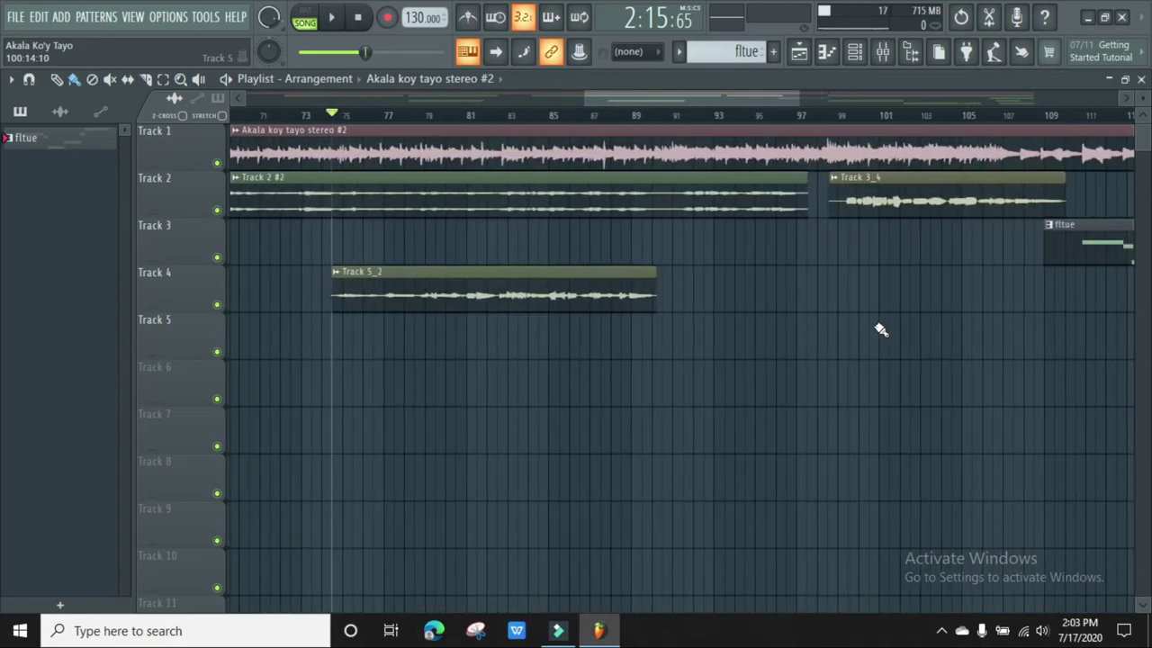
# Mute playlist Track 1 and briefly play the vocals from Track 4's second clip.
pyautogui.click(217, 164)
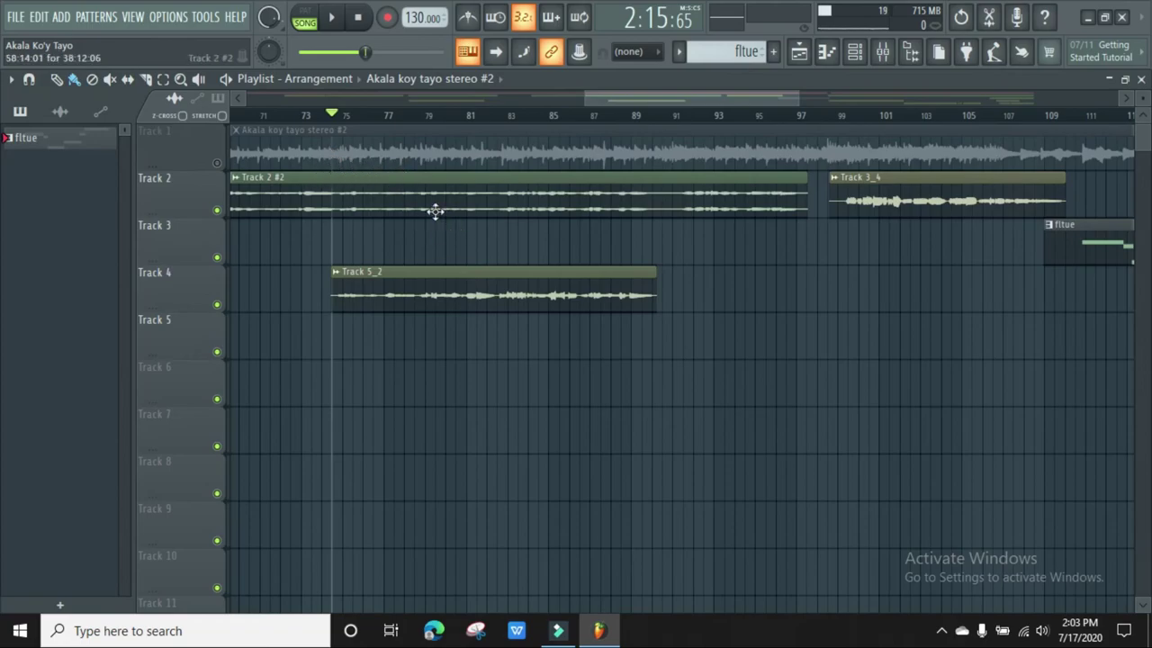
pyautogui.press('space')
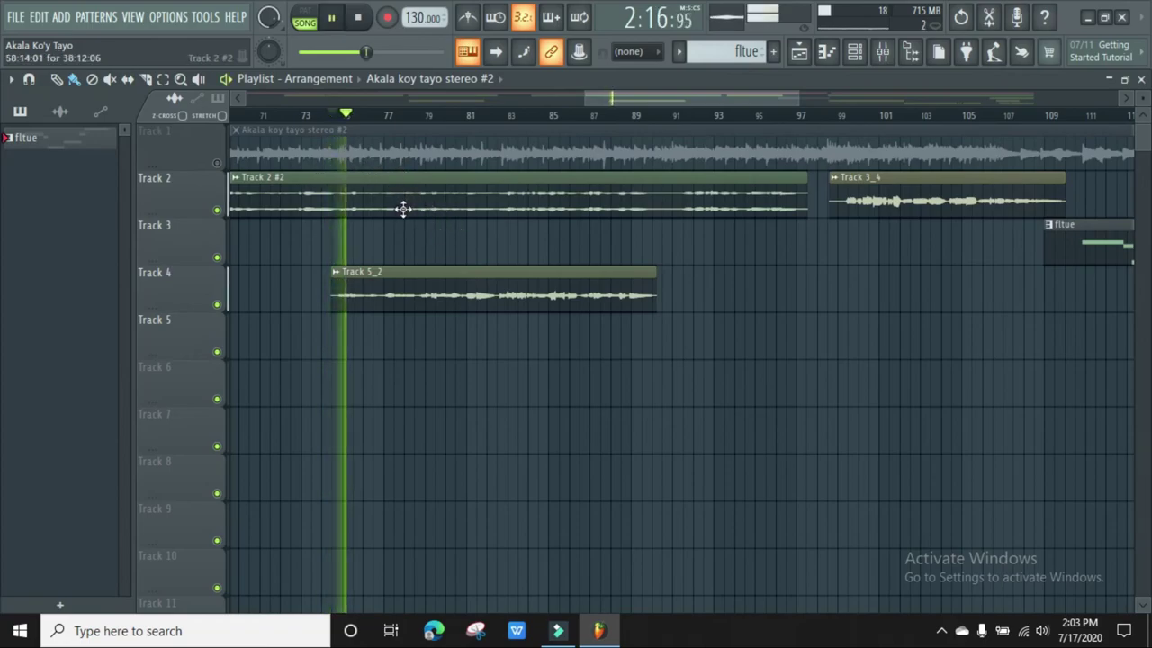
pyautogui.press('space')
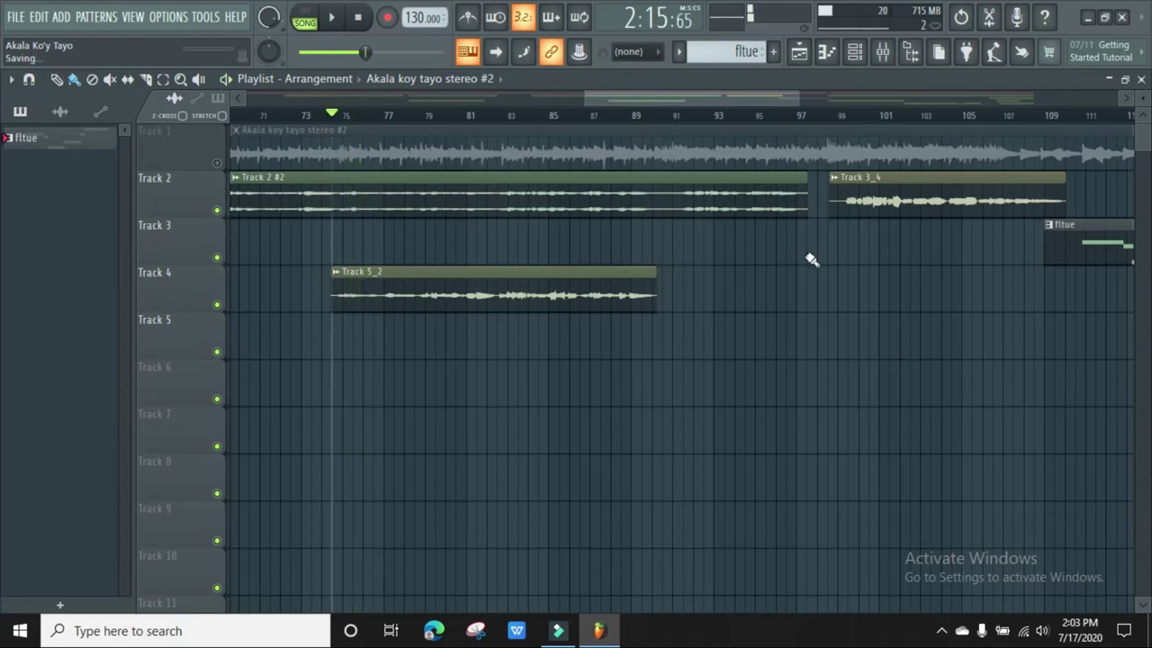
# Place the song position at the start of the Track 3_4 clip near bar 99 and play it.
pyautogui.keyDown('ctrl'); pyautogui.scroll(-6, 762, 261); pyautogui.keyUp('ctrl')
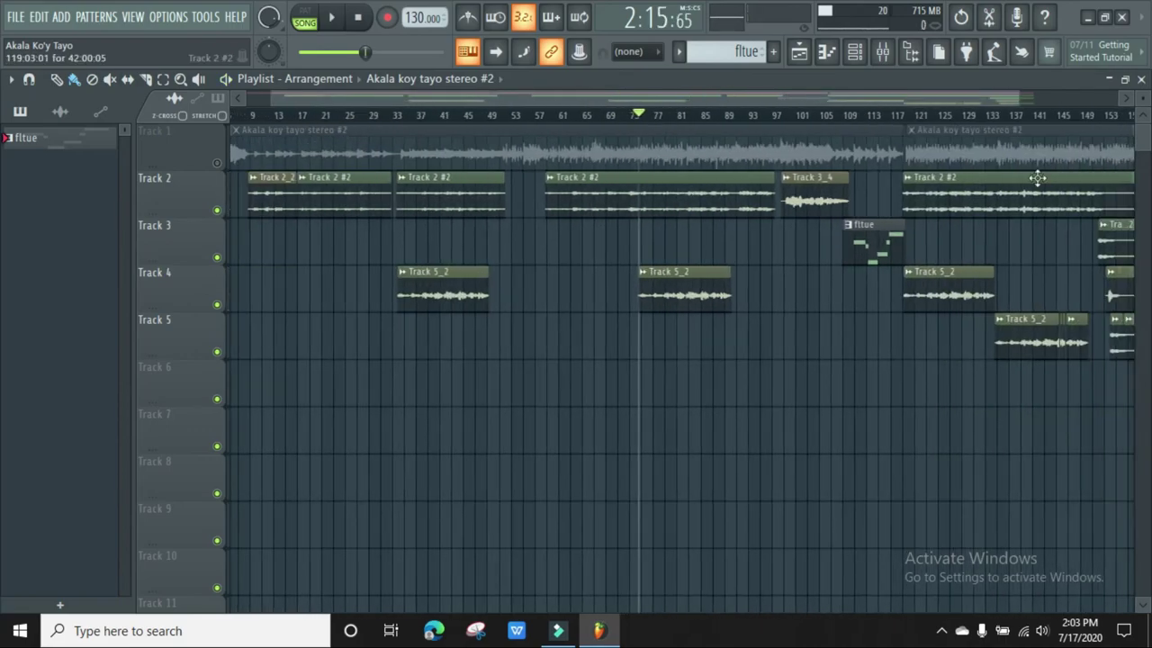
pyautogui.keyDown('ctrl'); pyautogui.scroll(5, 1038, 177); pyautogui.keyUp('ctrl')
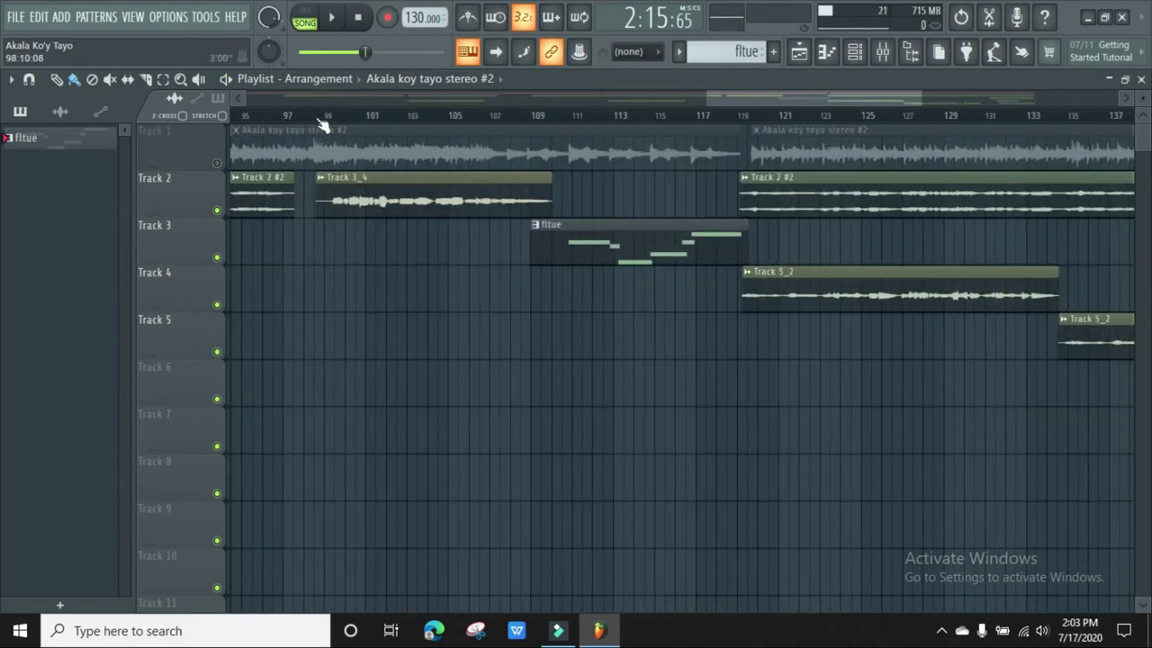
pyautogui.click(318, 115)
pyautogui.click(329, 116)
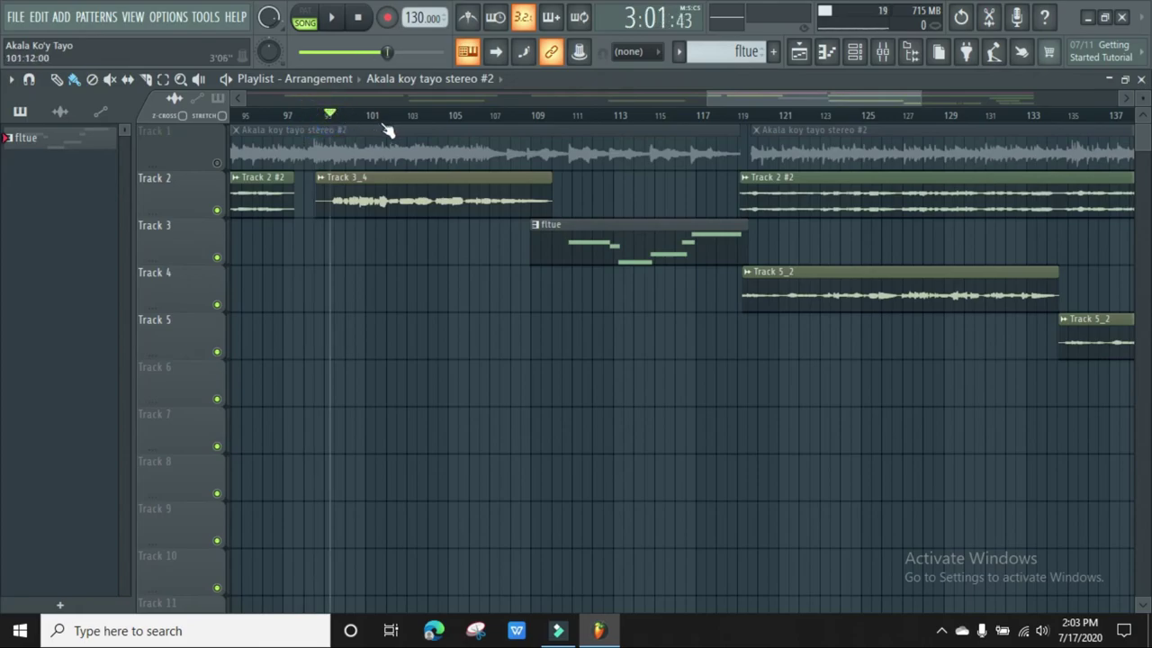
pyautogui.keyDown('ctrl'); pyautogui.scroll(-4, 424, 241); pyautogui.keyUp('ctrl')
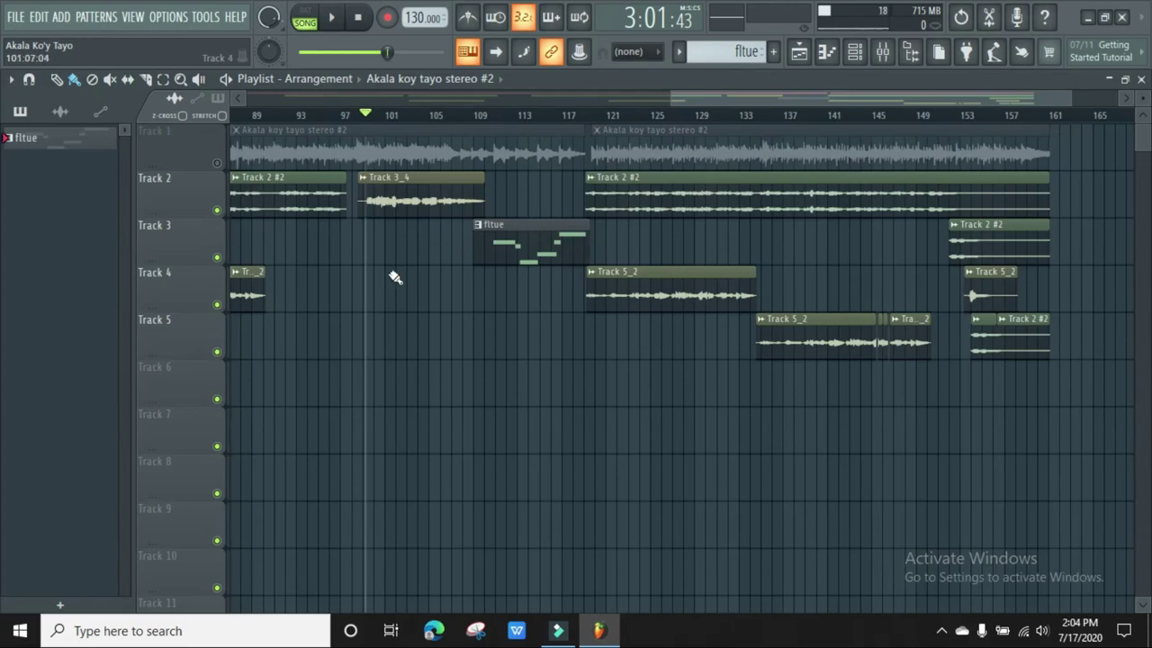
pyautogui.keyDown('ctrl'); pyautogui.scroll(8, 360, 270); pyautogui.keyUp('ctrl')
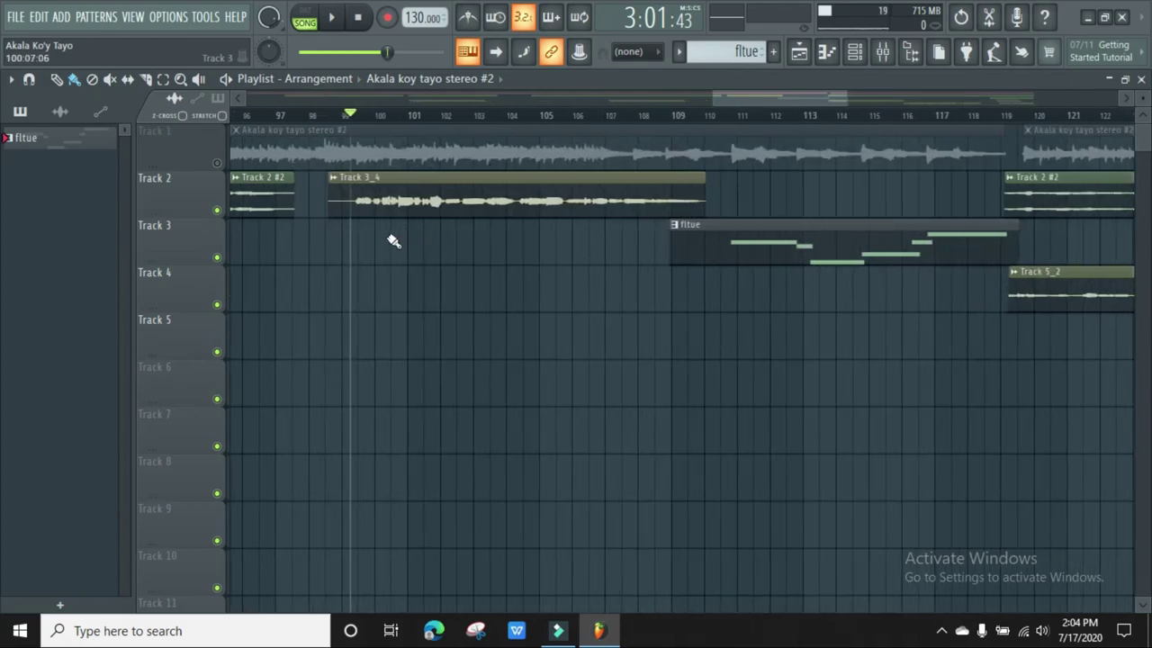
pyautogui.moveTo(330, 114); pyautogui.dragTo(331, 117)
pyautogui.press('space')
# Audition the vocals from 3:39:00, where the last long Track 2 #2 clip begins, and stop playback.
pyautogui.keyDown('ctrl'); pyautogui.scroll(-3, 445, 225); pyautogui.keyUp('ctrl')
pyautogui.keyDown('ctrl'); pyautogui.scroll(-2, 451, 234); pyautogui.keyUp('ctrl')
pyautogui.click(712, 114)
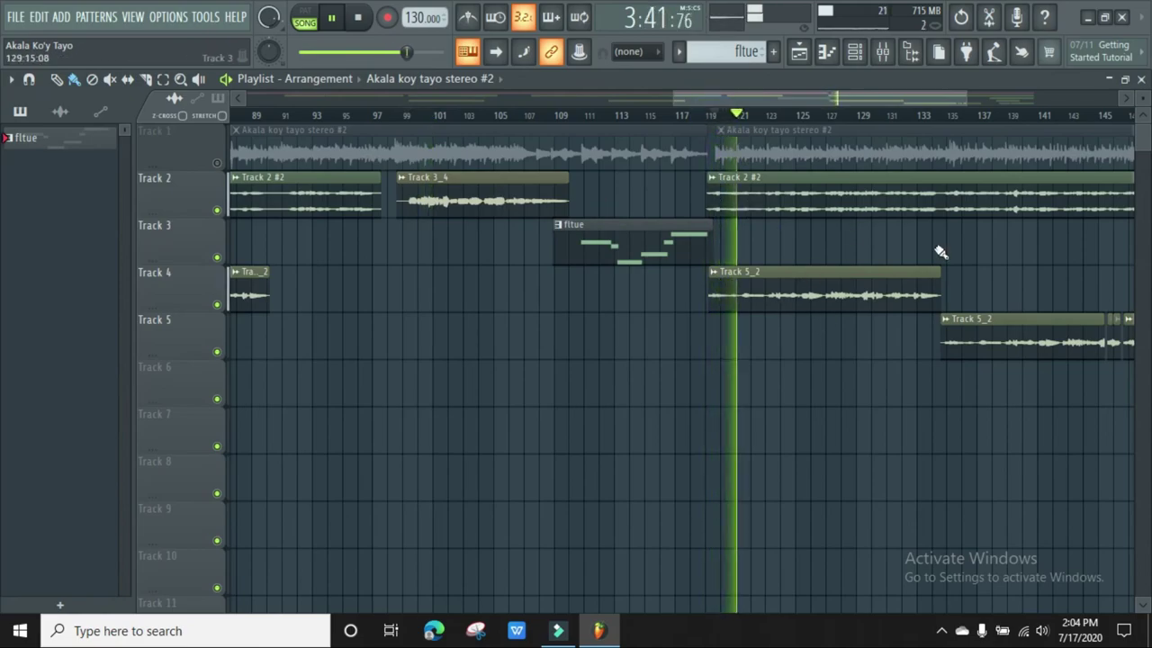
pyautogui.keyDown('ctrl'); pyautogui.scroll(-4, 933, 249); pyautogui.keyUp('ctrl')
pyautogui.press('space')
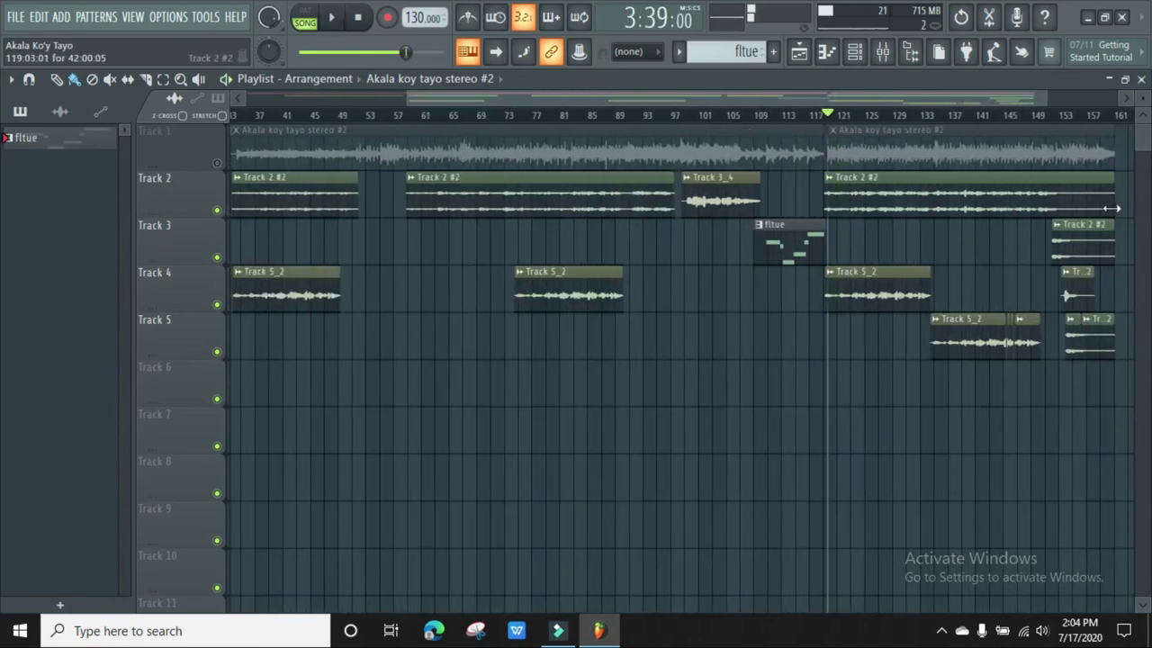
# Return the song position to the beginning and set it to 0:12:80, just before Track 2's first clip.
pyautogui.keyDown('ctrl'); pyautogui.scroll(-2, 1053, 236); pyautogui.keyUp('ctrl')
pyautogui.click(247, 117)
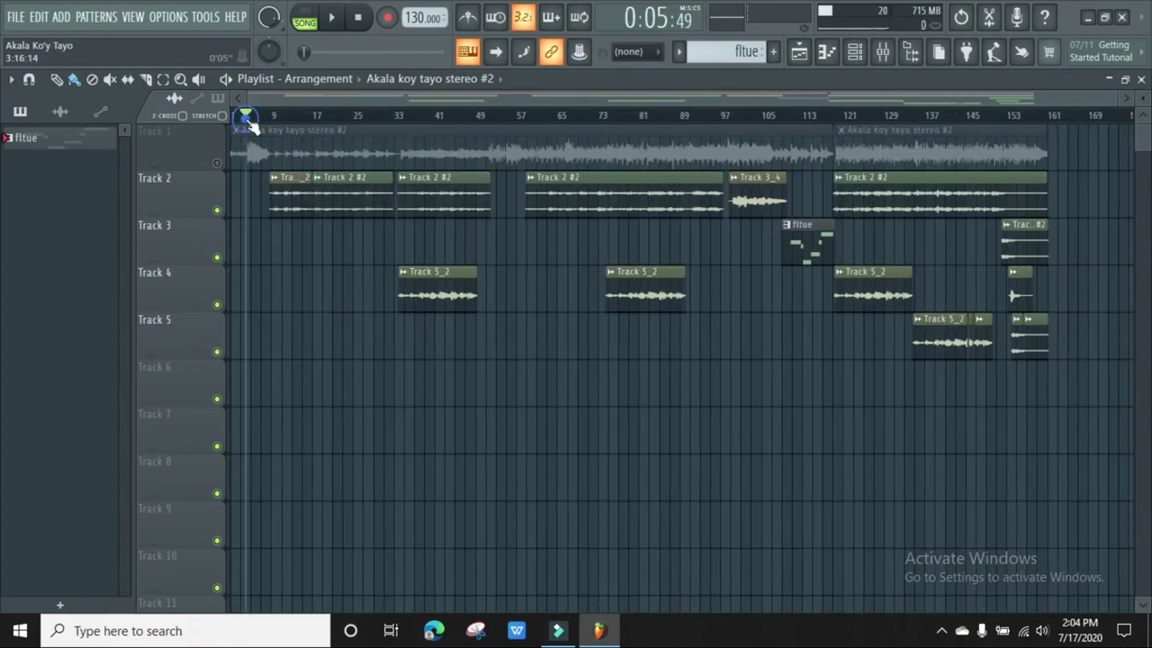
pyautogui.click(232, 120)
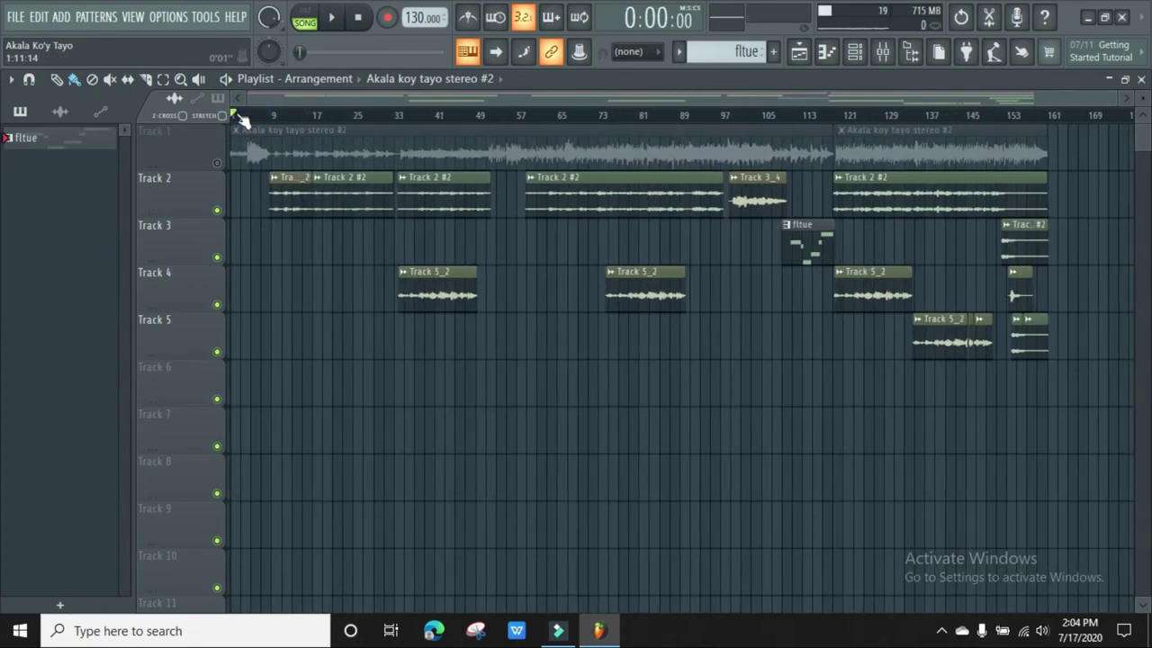
pyautogui.moveTo(255, 124)
pyautogui.mouseDown()
pyautogui.moveTo(276, 124)
pyautogui.moveTo(268, 117)
pyautogui.mouseUp()
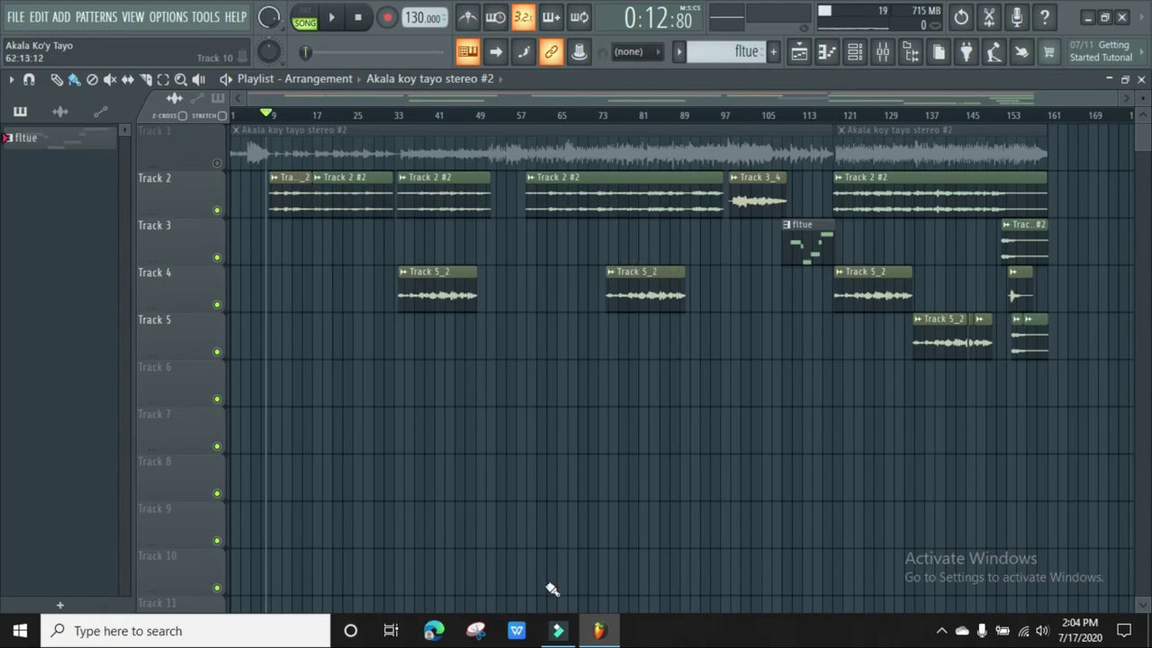
pyautogui.moveTo(555, 633)
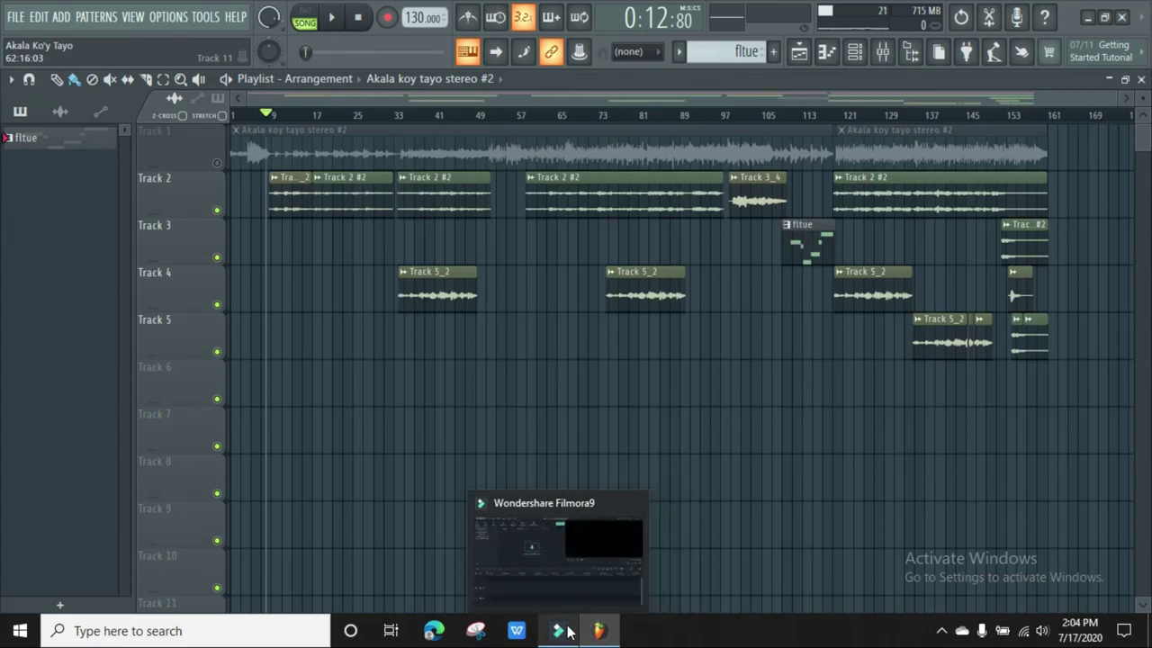
pyautogui.moveTo(598, 633)
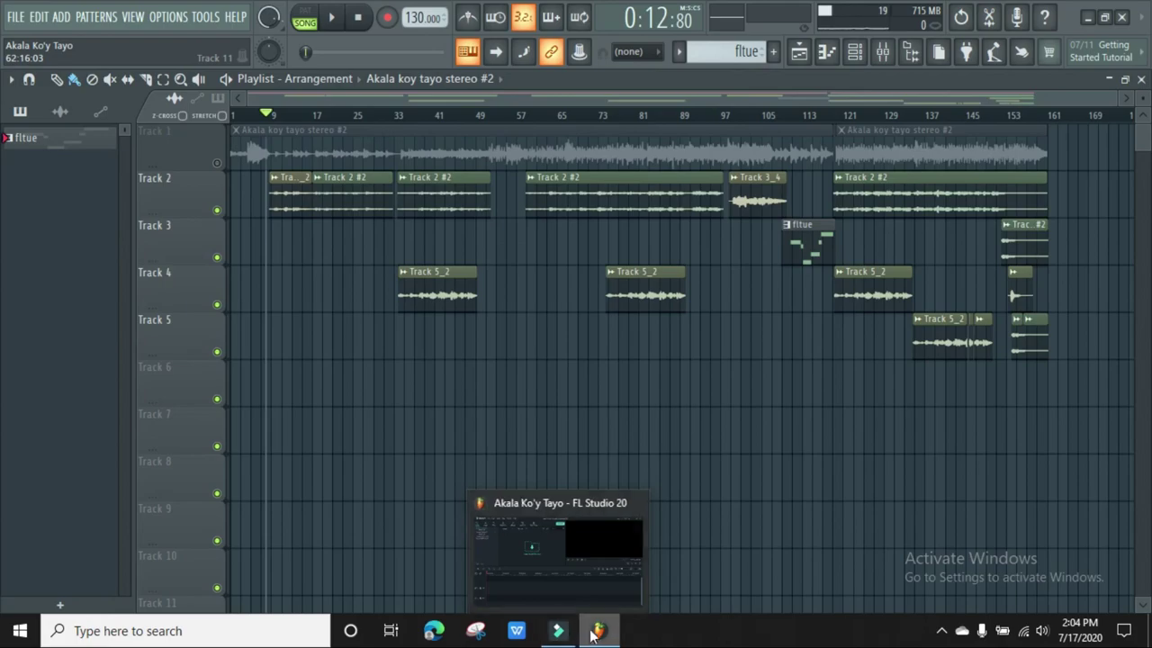